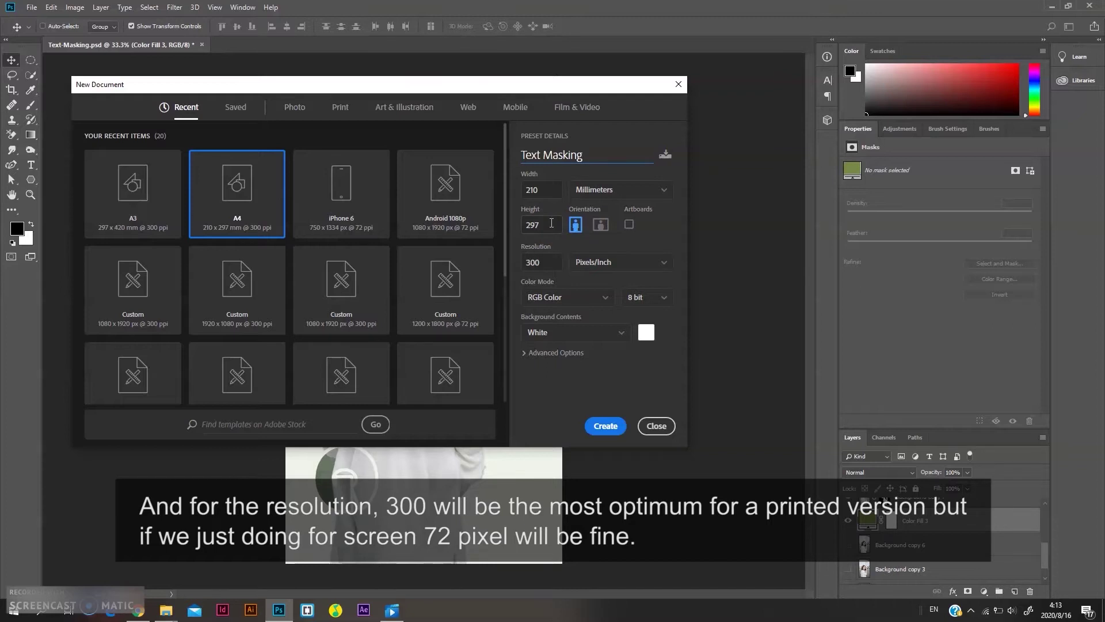
Step: Create a portrait A4 document named Text Masking, 210 × 297 mm at 300 pixels/inch in RGB with a white background
click(606, 425)
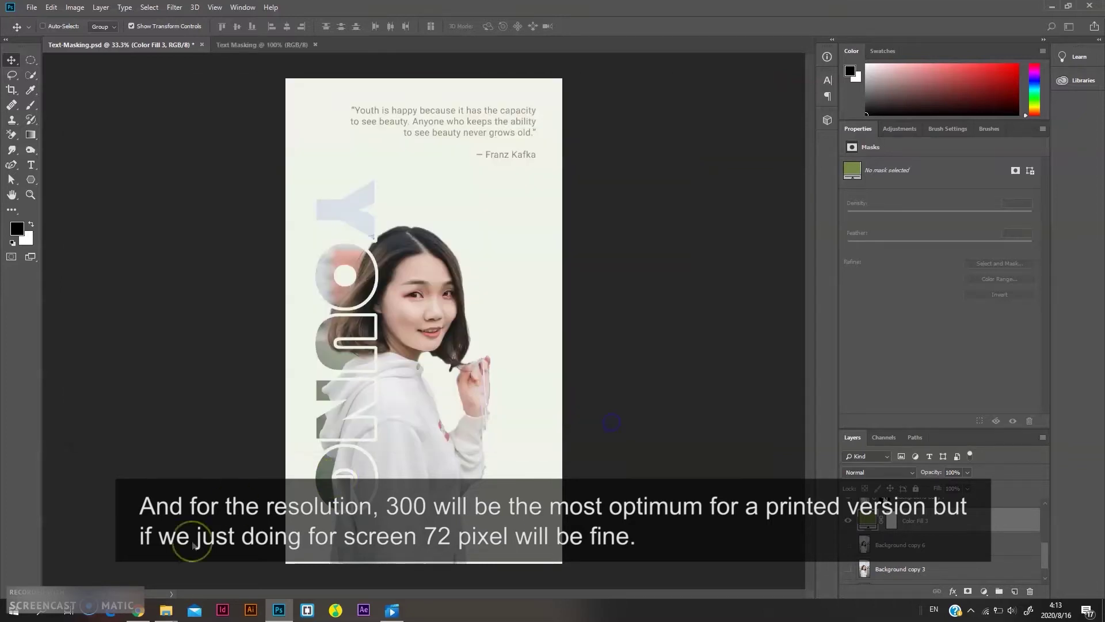
Step: Place the Unsplash portrait photo from the Text Masking folder into the document and duplicate its layer as a spare
click(174, 593)
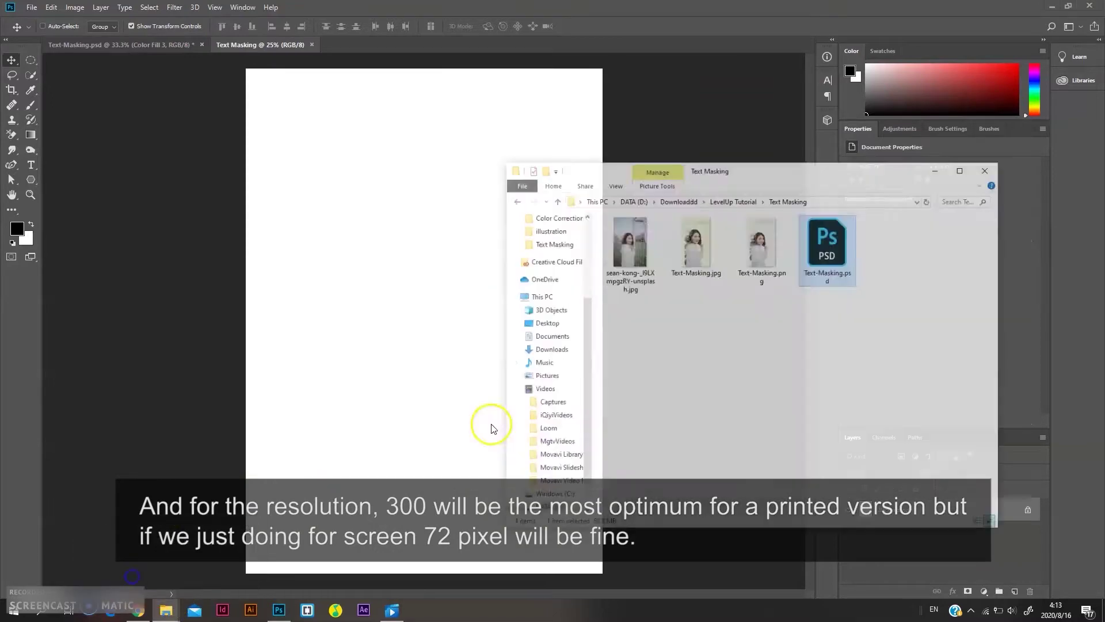
drag(665, 227, 385, 278)
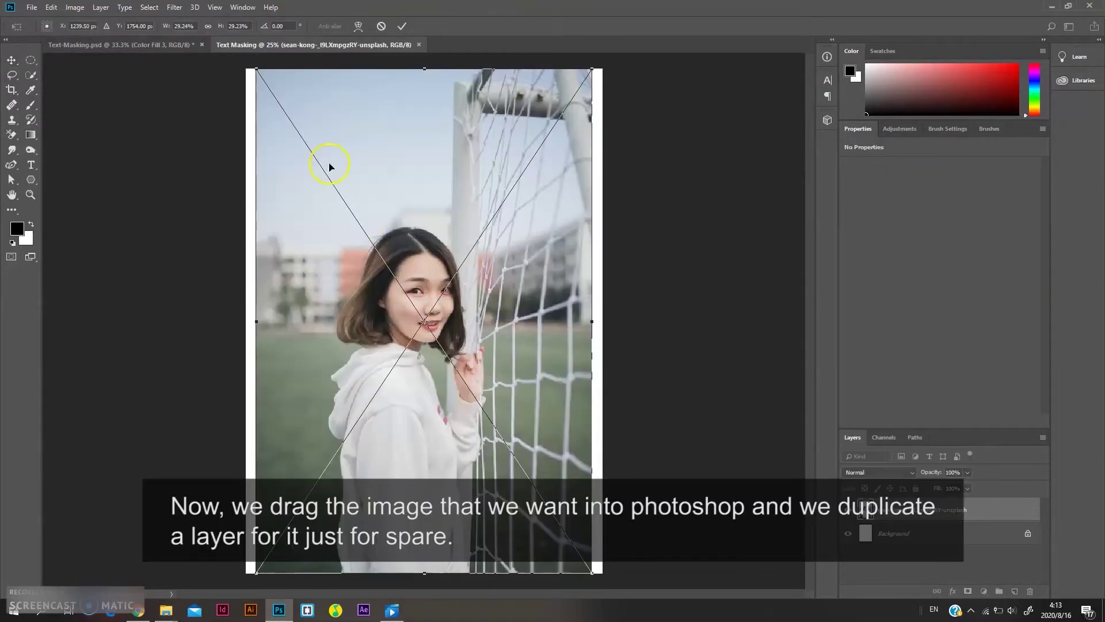
click(416, 23)
drag(972, 511, 1014, 590)
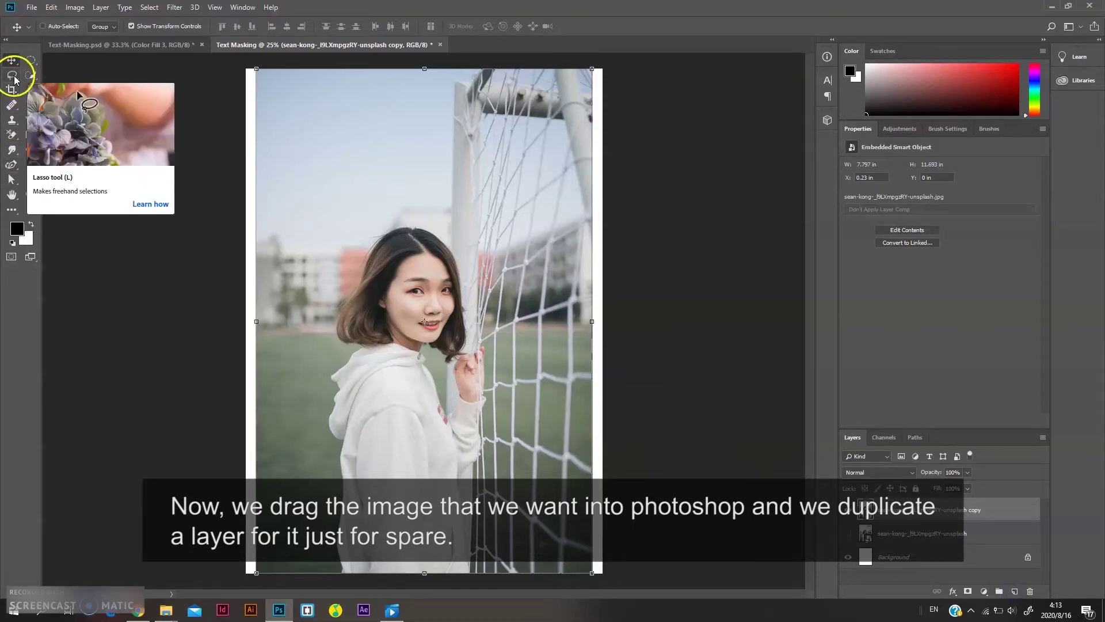
Step: Select the woman roughly with the Quick Selection tool, including her hair, hoodie, raised hand and fingertips
click(31, 75)
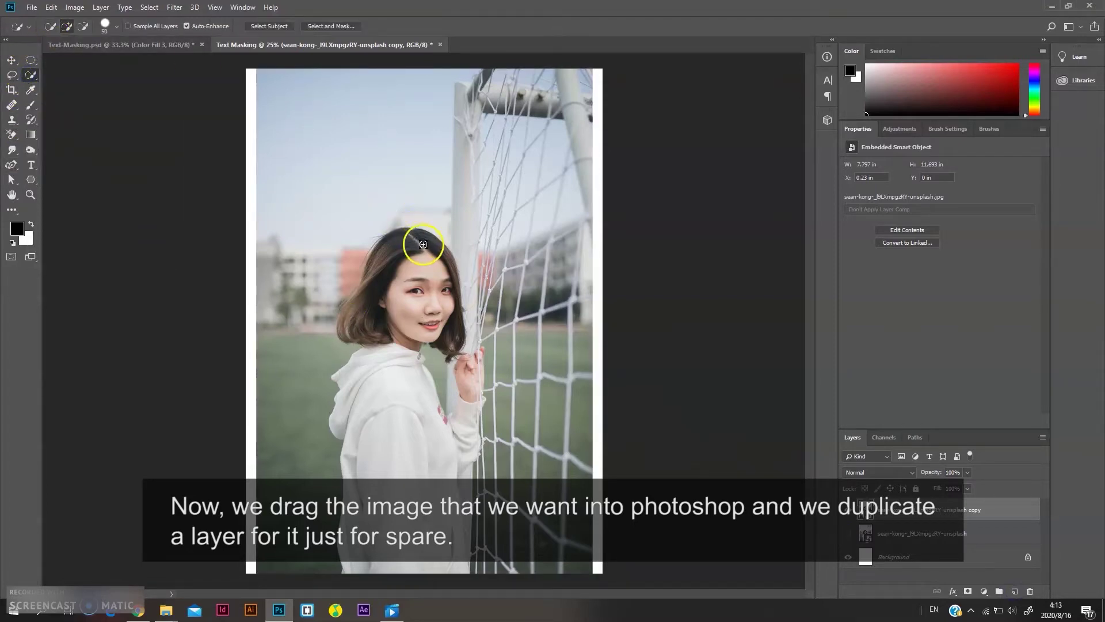
mouse_move(407, 276)
mouse_down()
mouse_move(385, 333)
mouse_move(398, 444)
mouse_up()
click(471, 383)
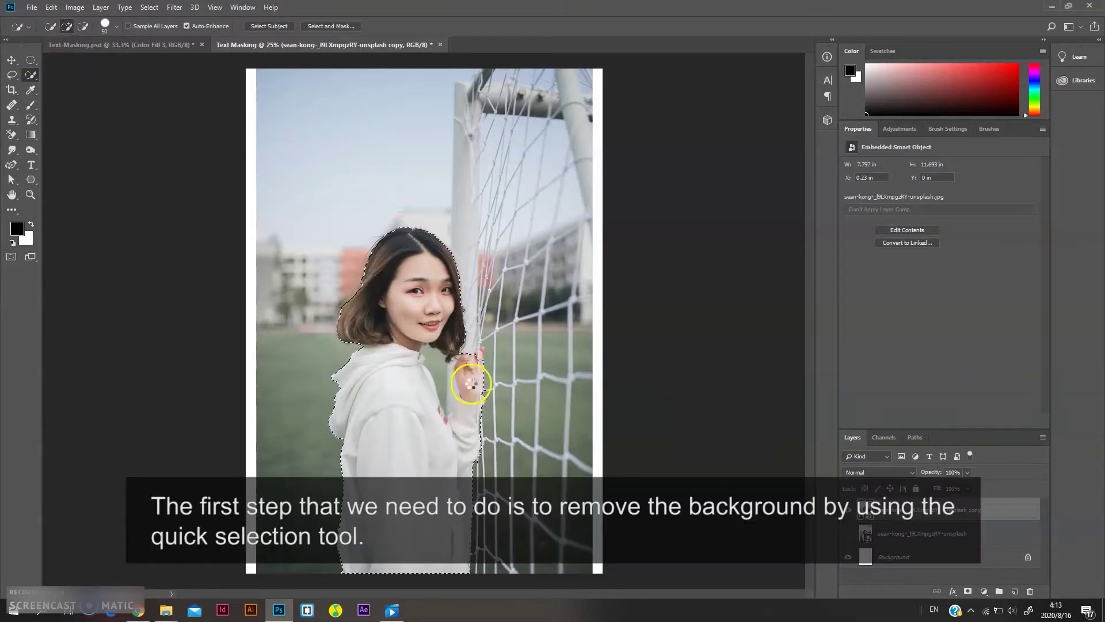
scroll(482, 388, up, 10)
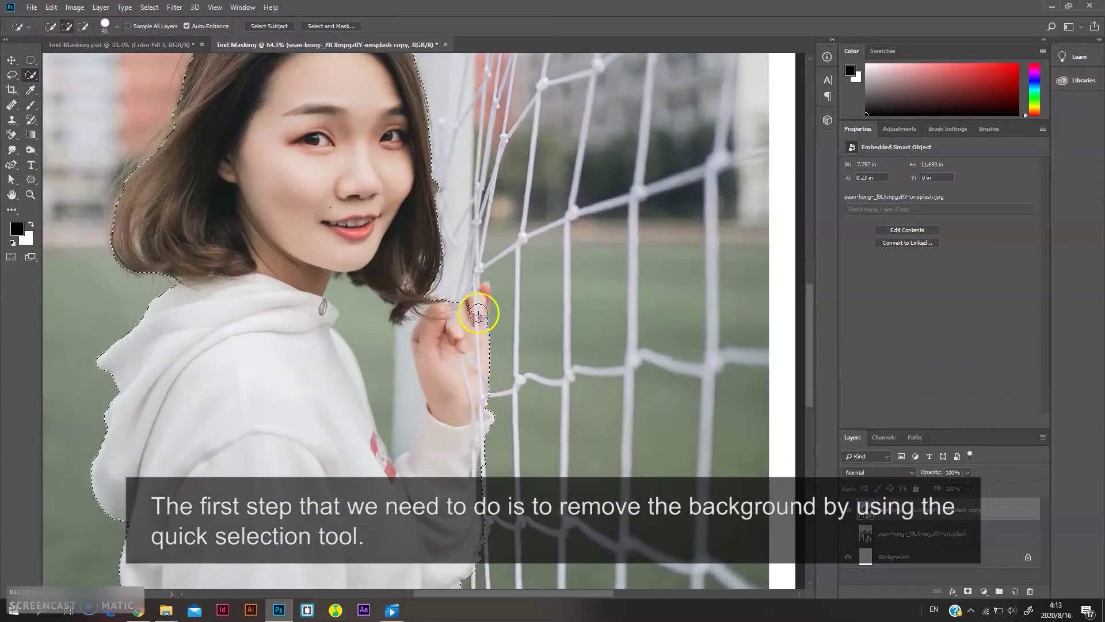
click(484, 301)
Step: Subtract the background beside the fingertips and the gap between the hoodie and raised arm from the selection
click(84, 26)
click(505, 276)
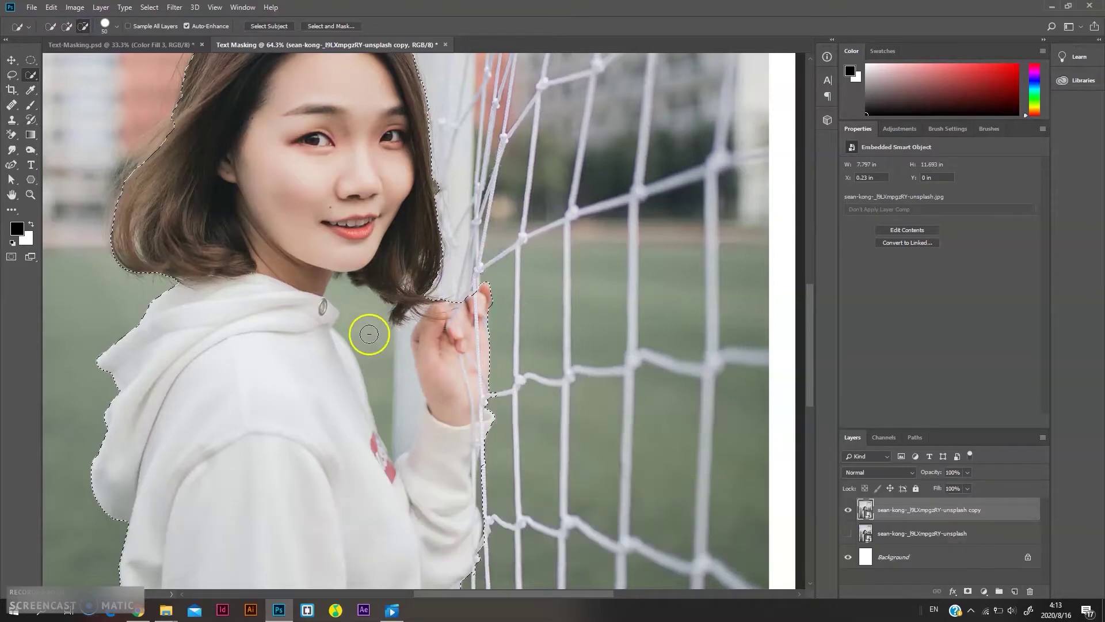
click(405, 400)
drag(405, 406, 403, 423)
scroll(627, 365, down, 3)
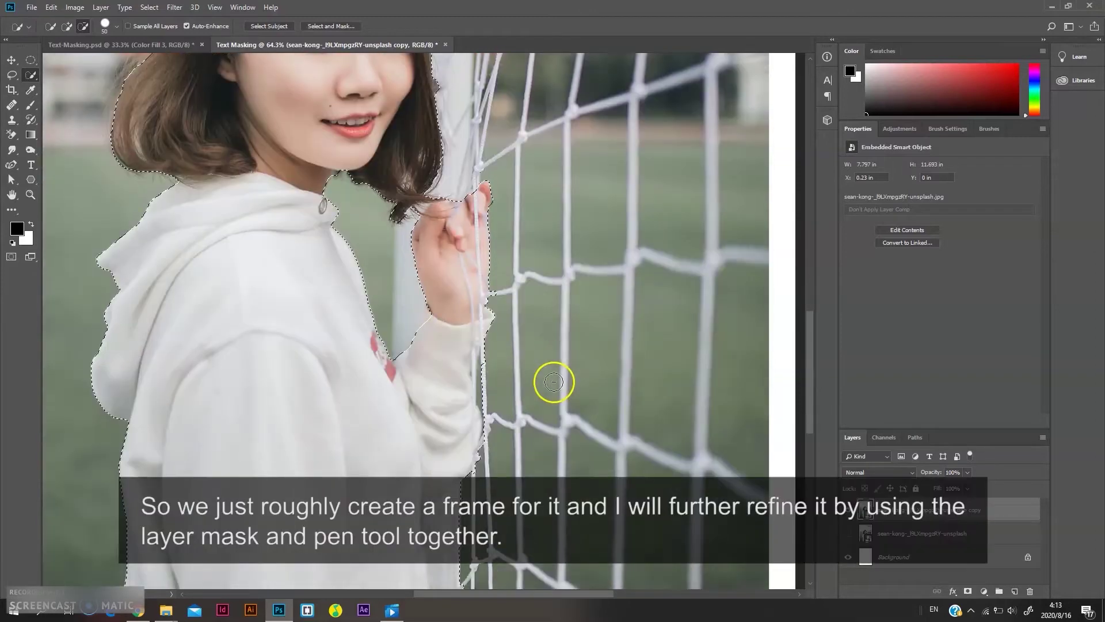
Step: Process the selection in Select and Mask and output it as a new layer with layer mask
scroll(556, 372, down, 3)
scroll(555, 371, down, 2)
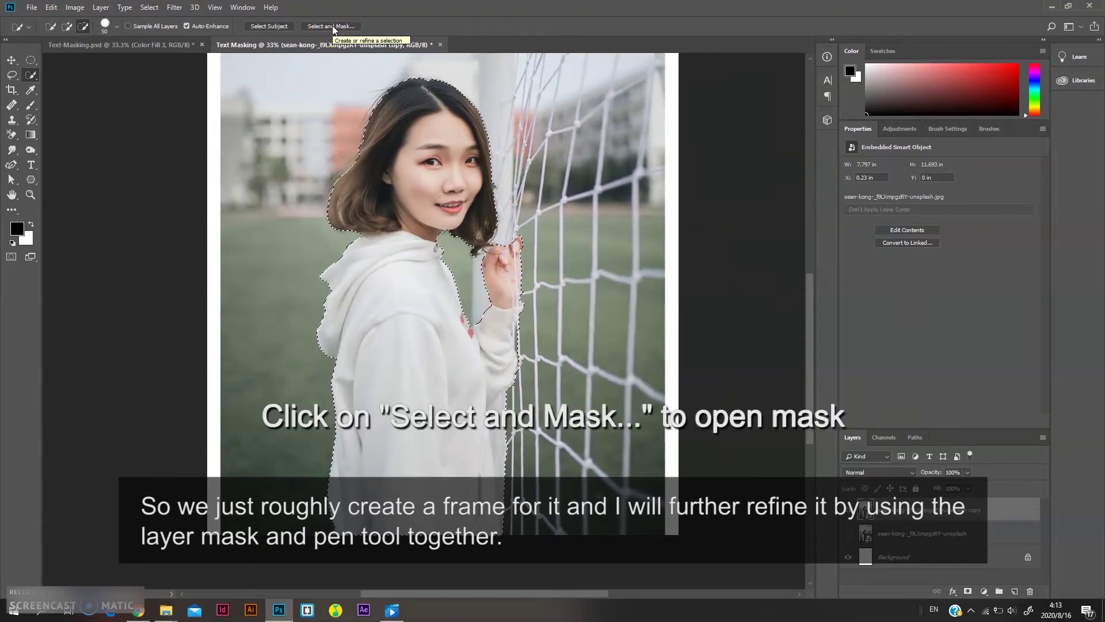
scroll(498, 245, right, 1)
scroll(493, 239, right, 2)
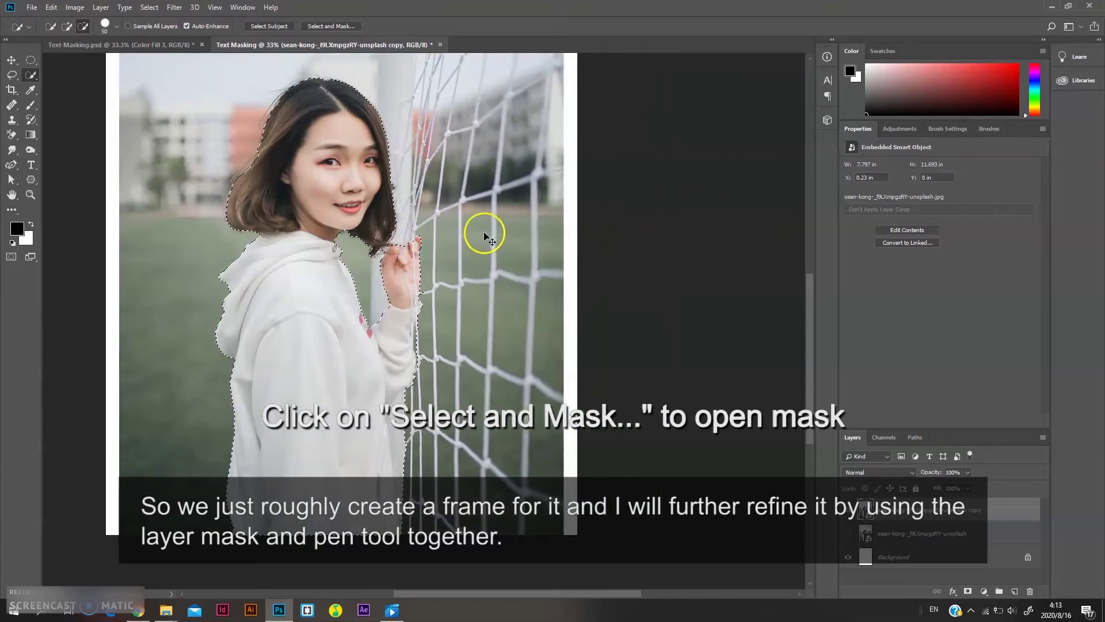
scroll(472, 218, up, 2)
click(317, 26)
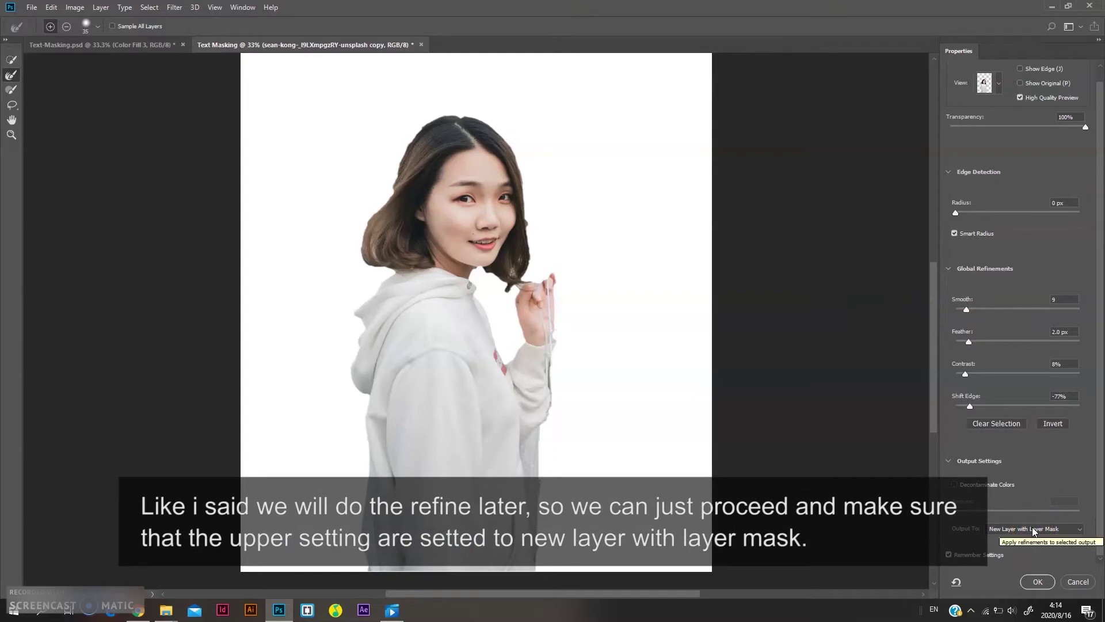
click(1028, 591)
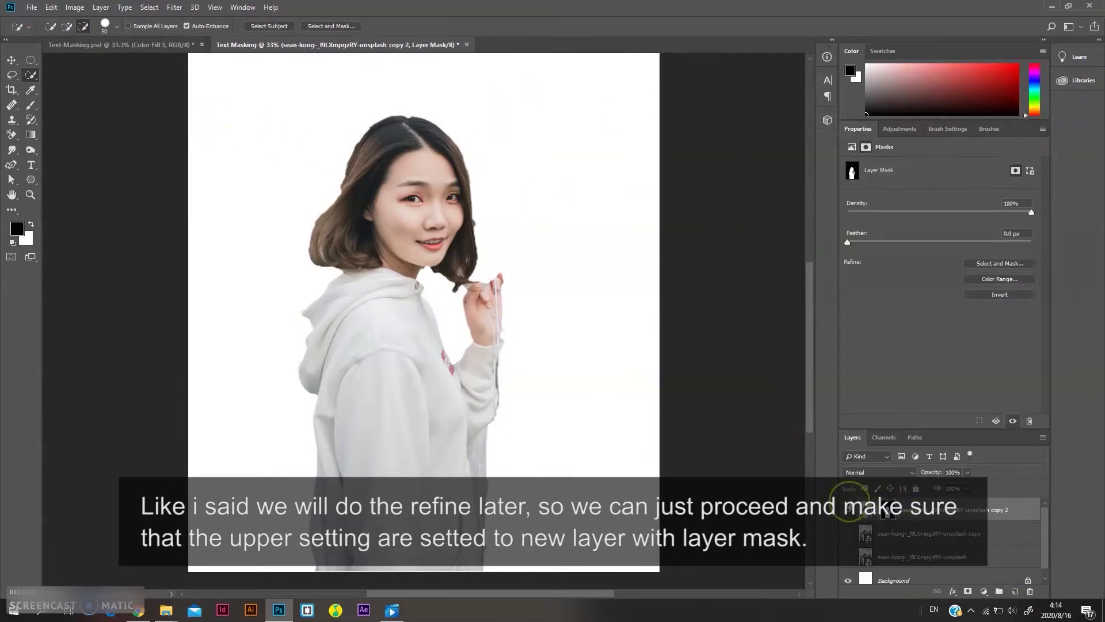
Step: Choose the Brush tool for the layer mask and raise its hardness to about 42%
scroll(401, 163, up, 2)
click(26, 103)
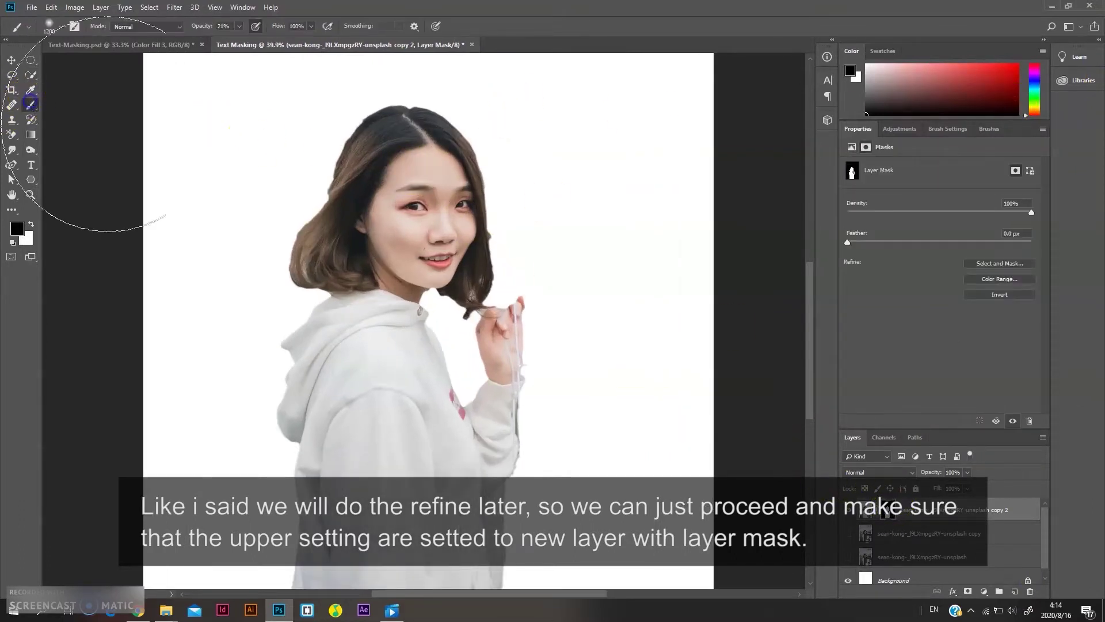
scroll(255, 289, right, 2)
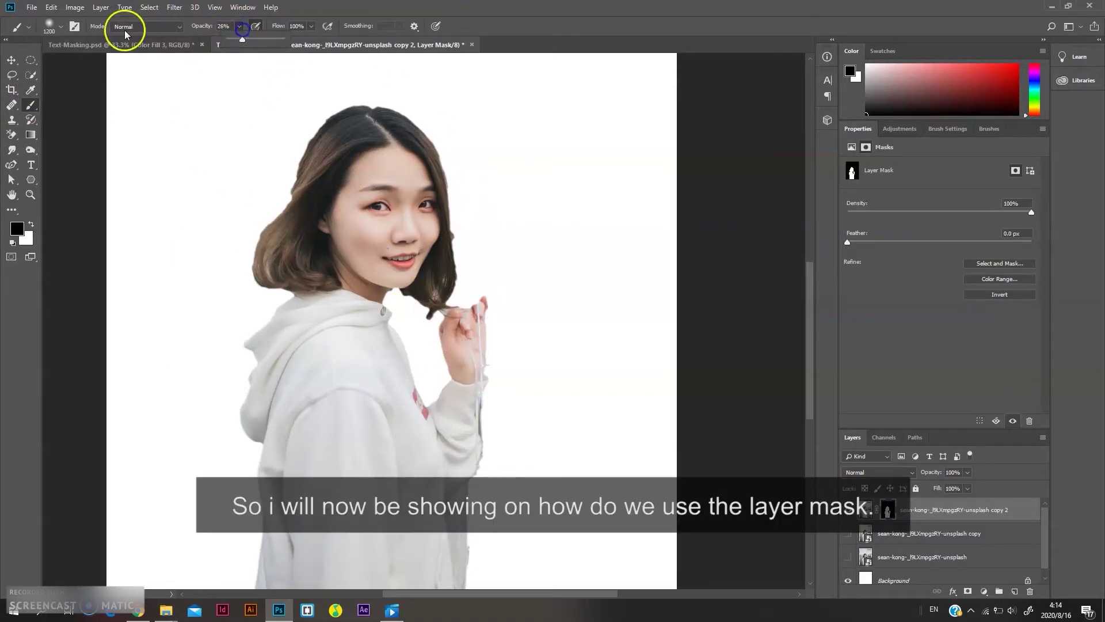
click(74, 26)
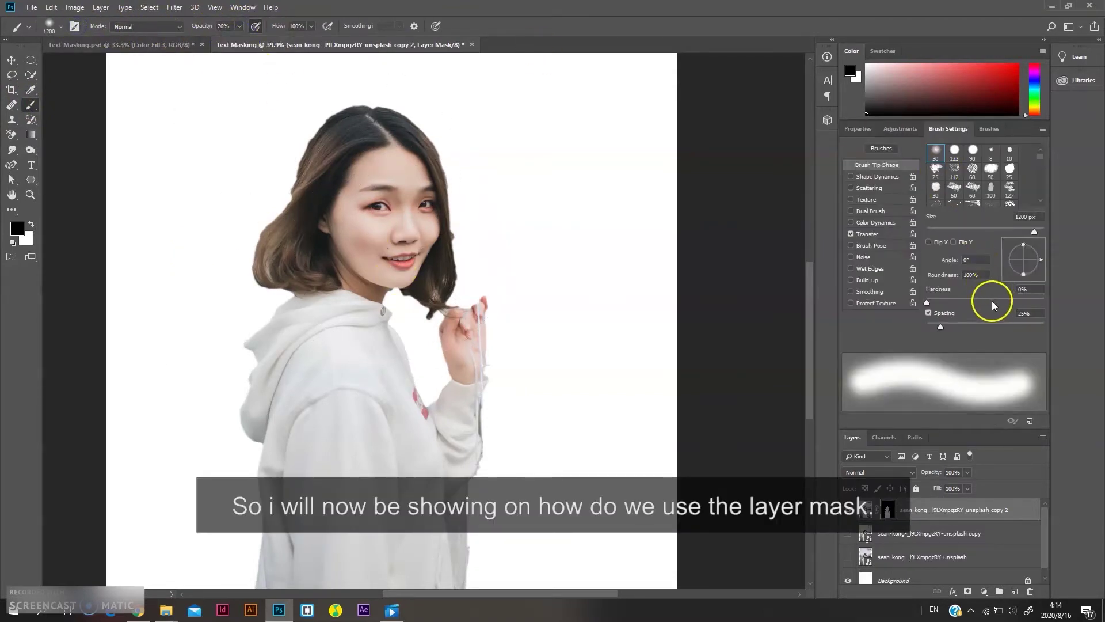
drag(981, 296, 973, 298)
key(bracketright)
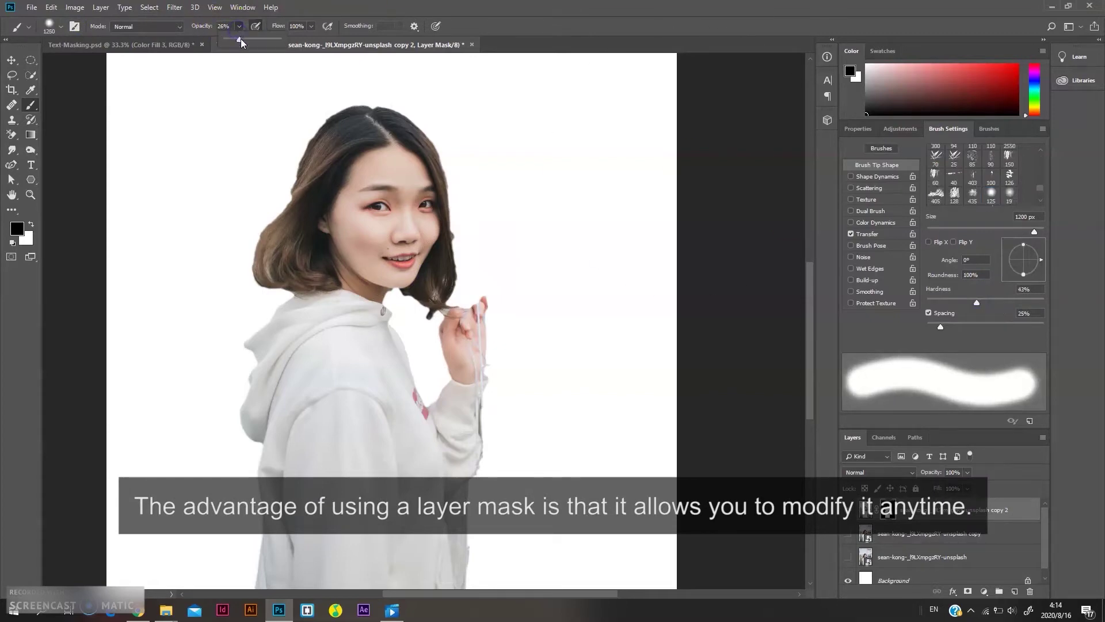
Step: Set the brush opacity to 100% and reduce the brush size to 300 px
key(bracketleft)
key(bracketleft)
key(bracketleft)
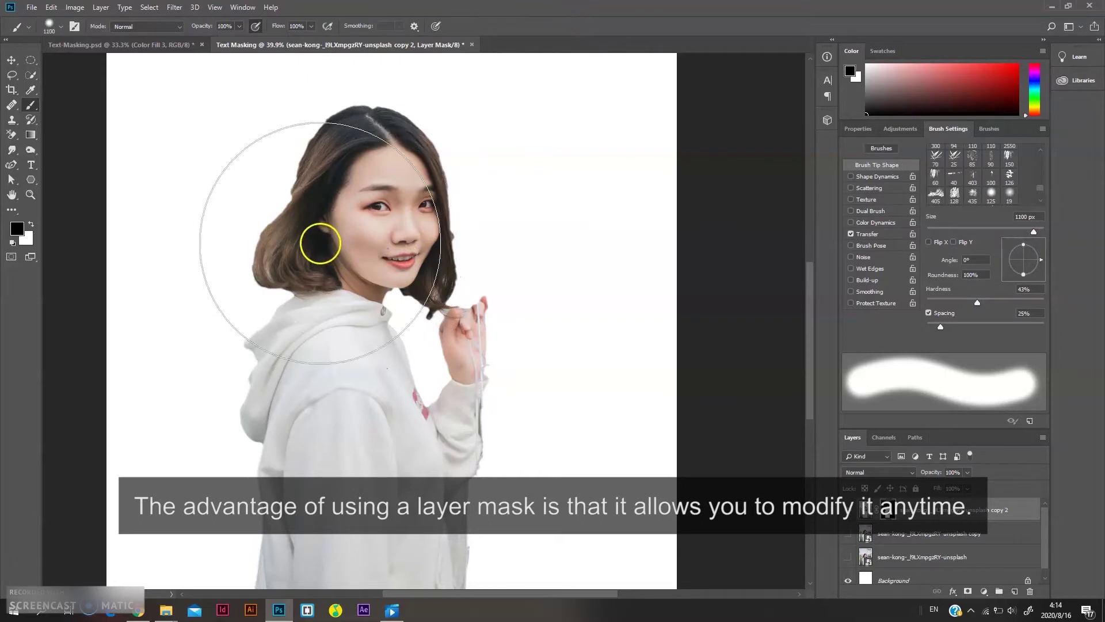
key(bracketleft)
key(bracketleft)
key(bracketleft)
key(bracketleft)
key(bracketleft)
key(bracketleft)
key(bracketleft)
key(bracketleft)
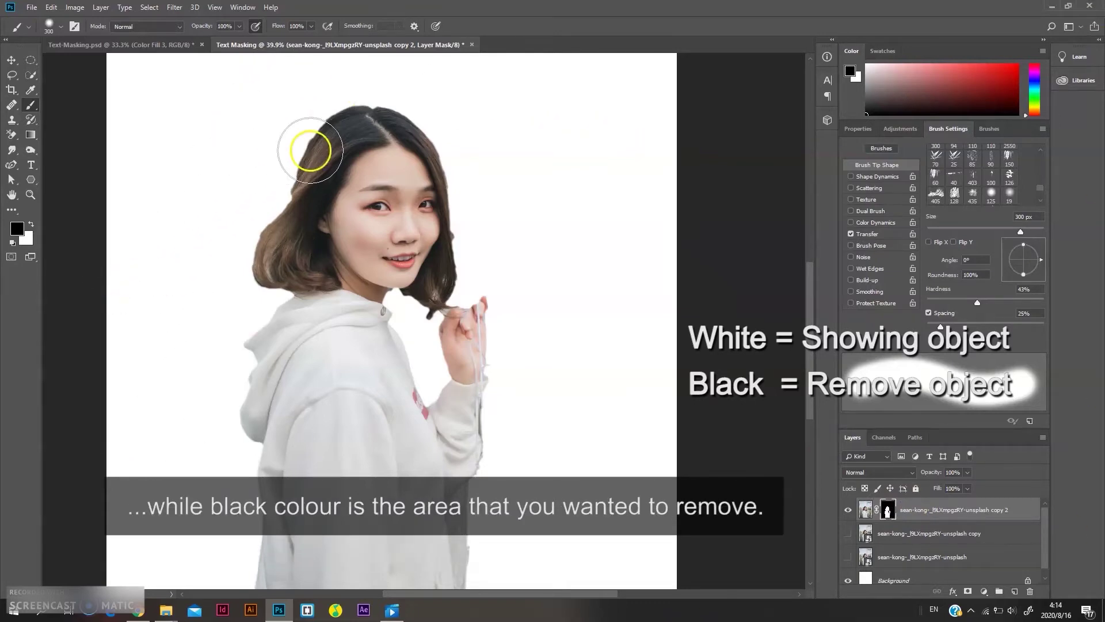
scroll(322, 173, up, 1)
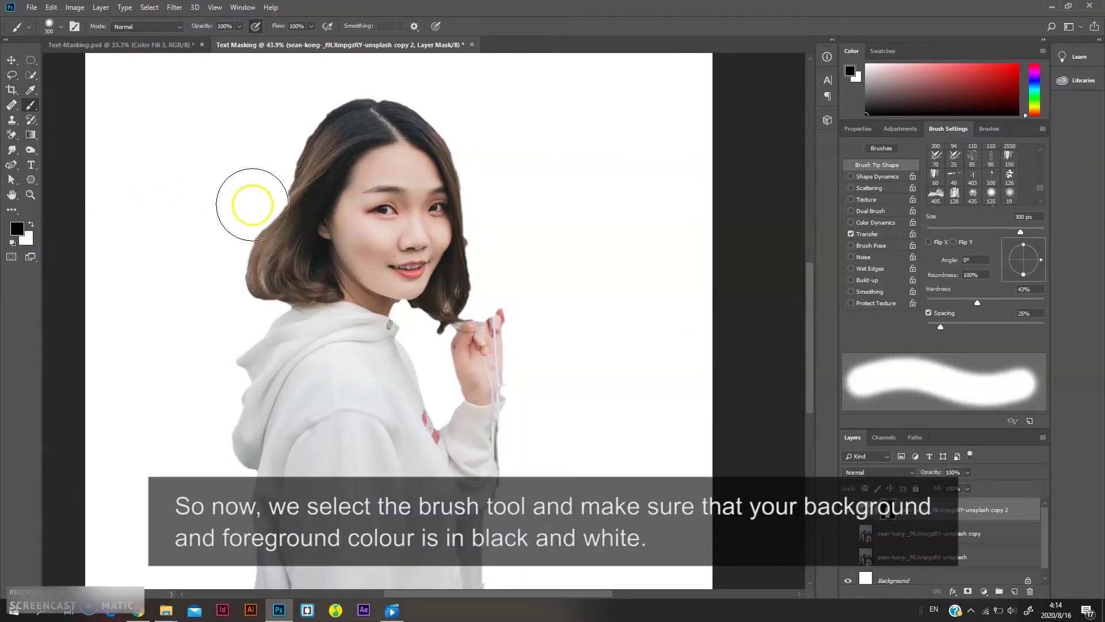
scroll(324, 210, up, 1)
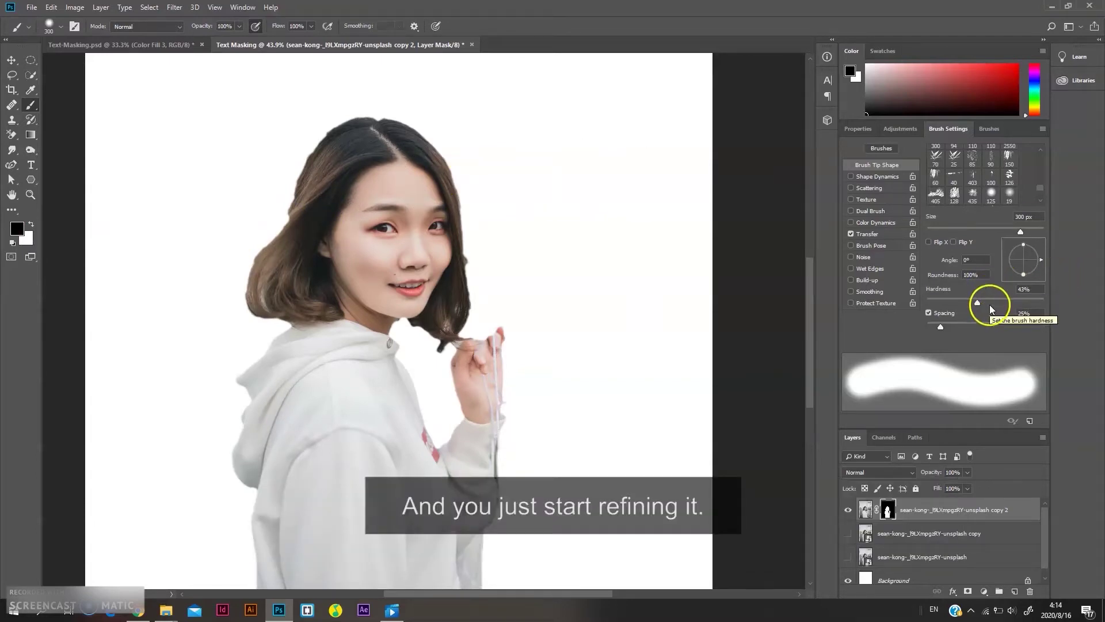
Step: Set the brush hardness to 51% and reduce its size to 100 px for work on the hair edge
drag(974, 303, 984, 309)
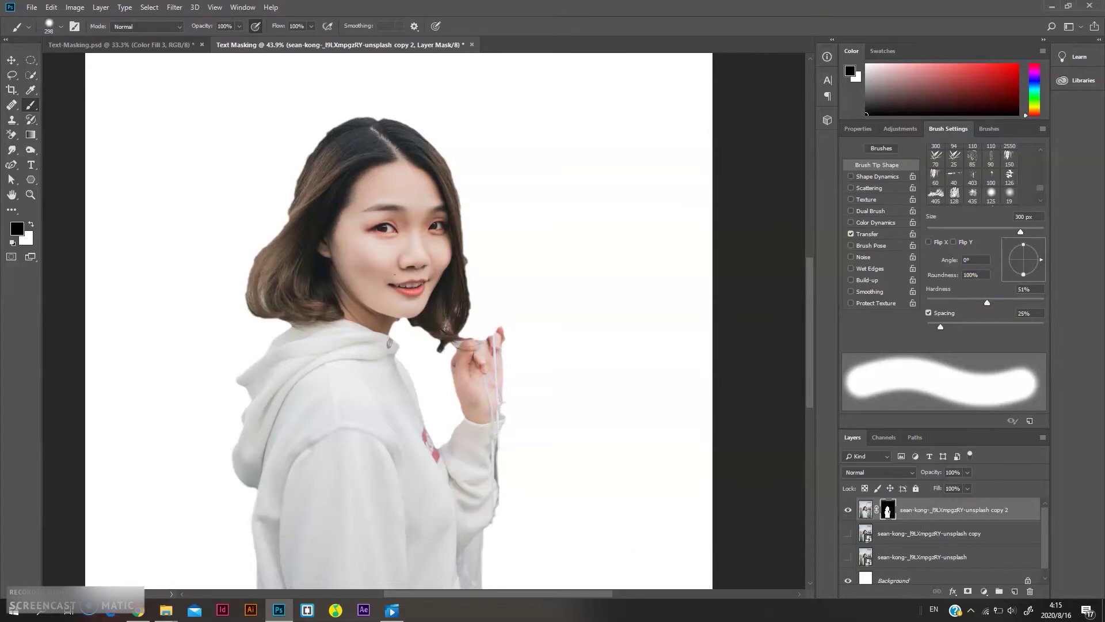
scroll(352, 160, up, 3)
key(bracketleft)
key(bracketleft)
key(bracketleft)
key(bracketleft)
key(bracketleft)
key(bracketleft)
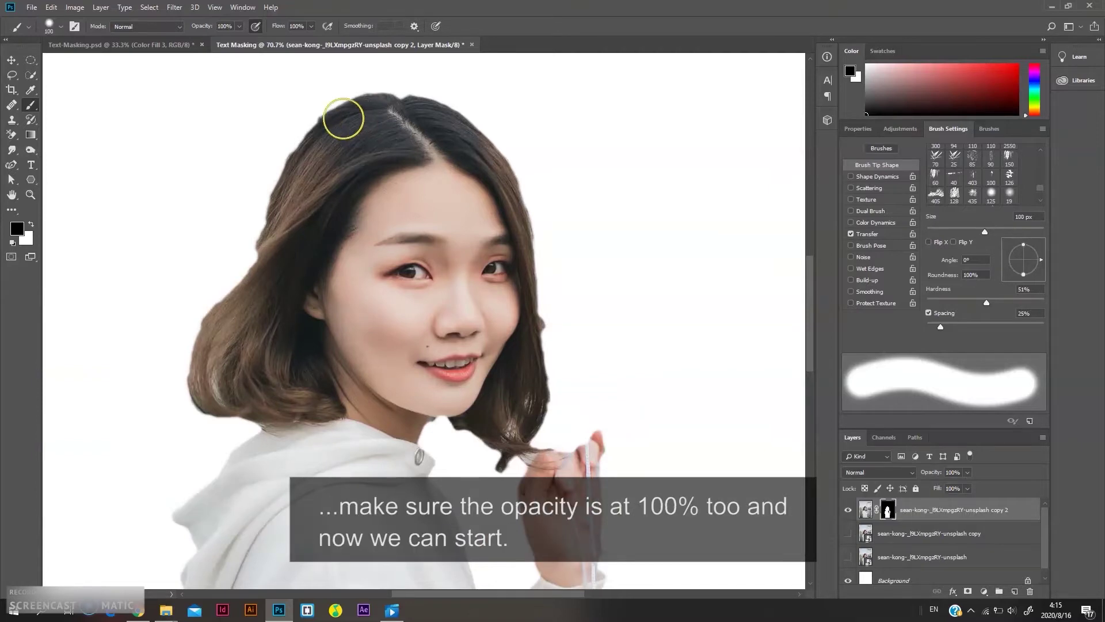
Step: Paint white on the layer mask from the crown down the outer hair edge to restore the missing hair
click(366, 114)
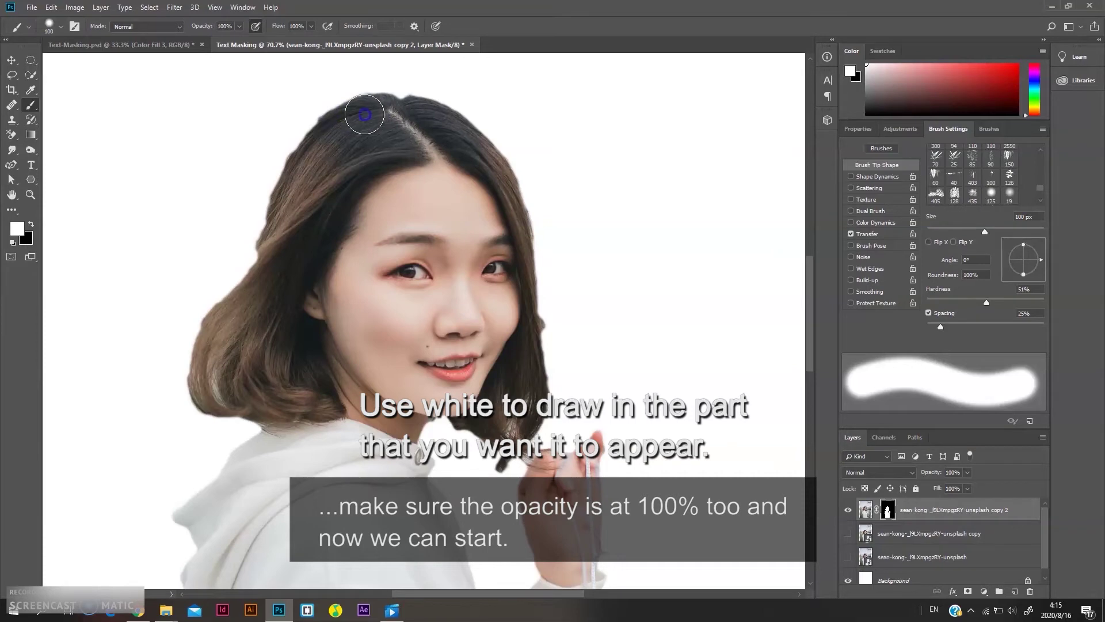
mouse_move(309, 163)
mouse_down()
mouse_move(332, 136)
mouse_move(293, 198)
mouse_up()
mouse_move(268, 277)
mouse_down()
mouse_move(230, 312)
mouse_move(252, 291)
mouse_move(217, 328)
mouse_move(209, 385)
mouse_up()
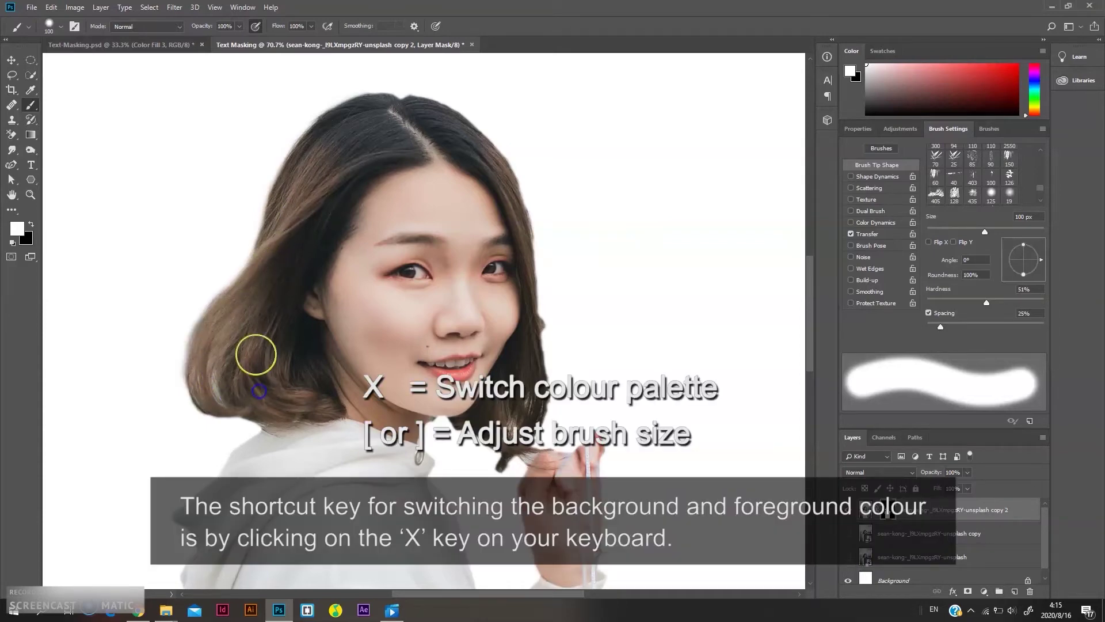
scroll(202, 351, up, 3)
mouse_move(223, 323)
mouse_down()
mouse_move(202, 357)
mouse_move(210, 409)
mouse_move(232, 388)
mouse_up()
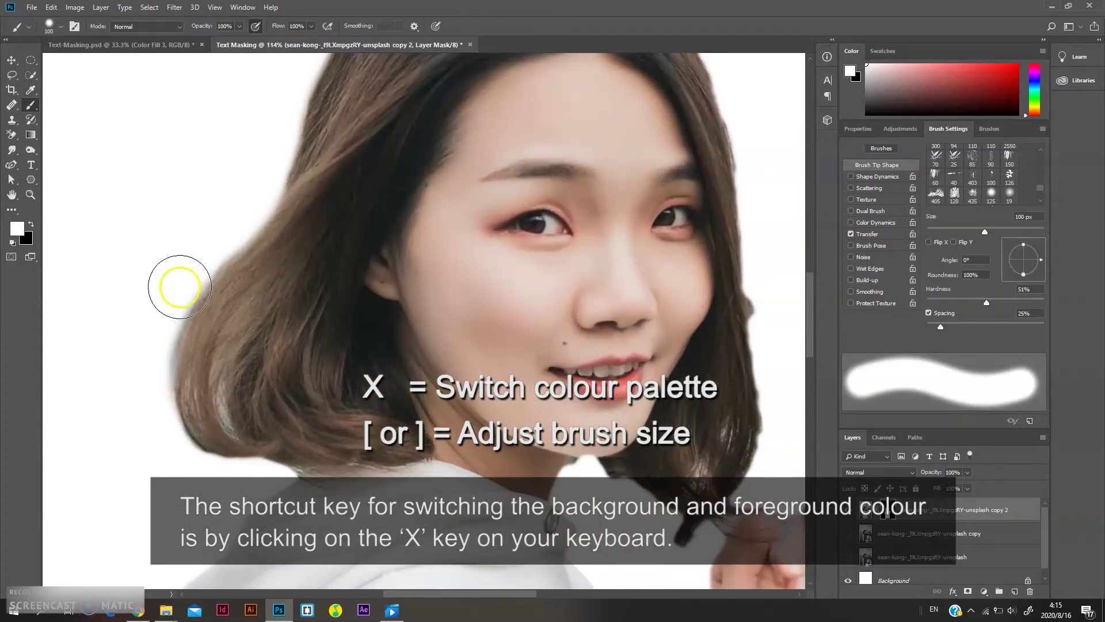
Step: Reduce the brush to 70 px, try a black mask stroke beside the outer hair edge, and undo that stroke
key(x)
key(bracketleft)
key(bracketleft)
key(bracketleft)
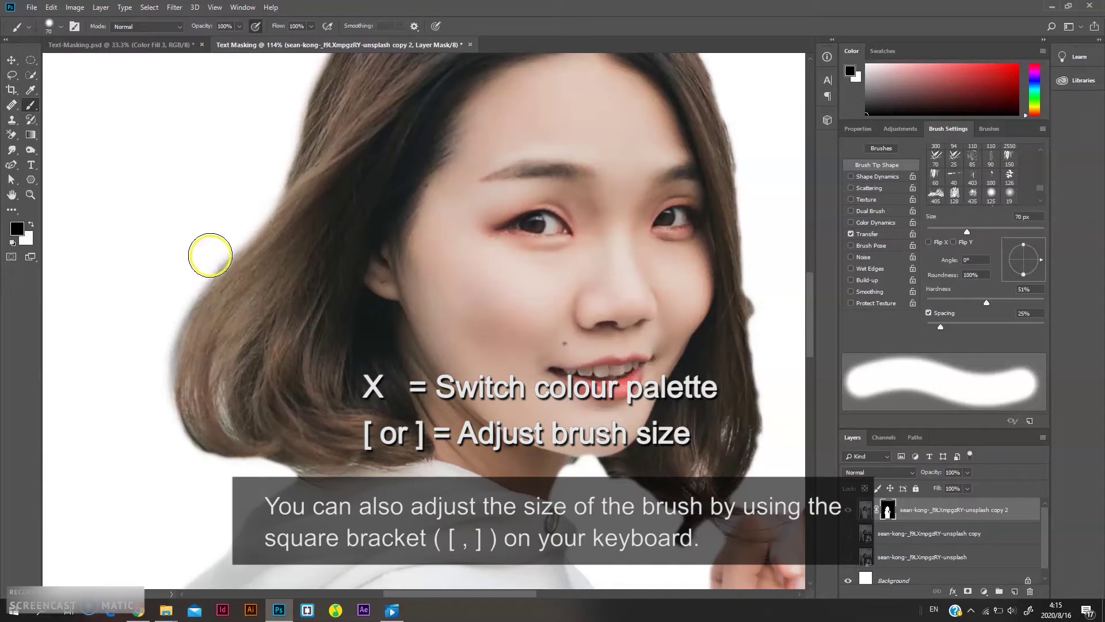
mouse_move(210, 250)
mouse_down()
mouse_move(162, 310)
mouse_move(147, 378)
mouse_move(215, 240)
mouse_move(179, 300)
mouse_up()
key(ctrl+z)
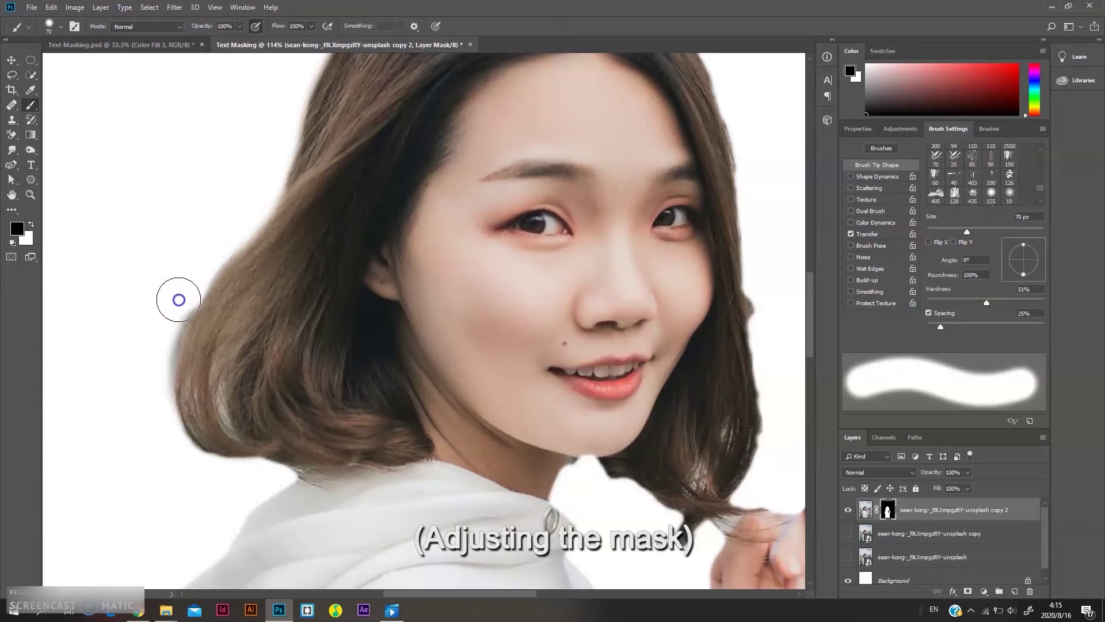
Step: Restore more of the hair outline by painting white on the layer mask with the 70 px brush
scroll(309, 251, up, 5)
key(x)
drag(349, 210, 266, 402)
scroll(392, 345, down, 3)
scroll(370, 353, up, 6)
mouse_move(344, 206)
mouse_down()
mouse_move(390, 207)
mouse_move(469, 249)
mouse_move(523, 298)
mouse_move(577, 377)
mouse_move(617, 506)
mouse_up()
scroll(629, 481, down, 13)
Step: Refine the mask along the hair on the net side of the face, alternating white and black brush strokes
drag(637, 271, 717, 393)
key(x)
drag(719, 344, 735, 453)
scroll(735, 454, down, 2)
key(x)
drag(641, 266, 672, 507)
scroll(668, 464, down, 1)
drag(666, 419, 639, 496)
scroll(639, 496, down, 1)
scroll(394, 478, up, 5)
Step: Clean up the mask edge around the chin and neck with a black 10 px brush
key(x)
key(bracketleft)
key(bracketleft)
key(bracketleft)
key(bracketleft)
key(bracketleft)
key(bracketleft)
key(bracketleft)
key(bracketleft)
key(bracketleft)
key(bracketleft)
mouse_move(416, 415)
mouse_down()
mouse_move(412, 385)
mouse_move(474, 398)
mouse_move(414, 380)
mouse_move(482, 382)
mouse_up()
drag(408, 379, 476, 385)
scroll(529, 468, down, 5)
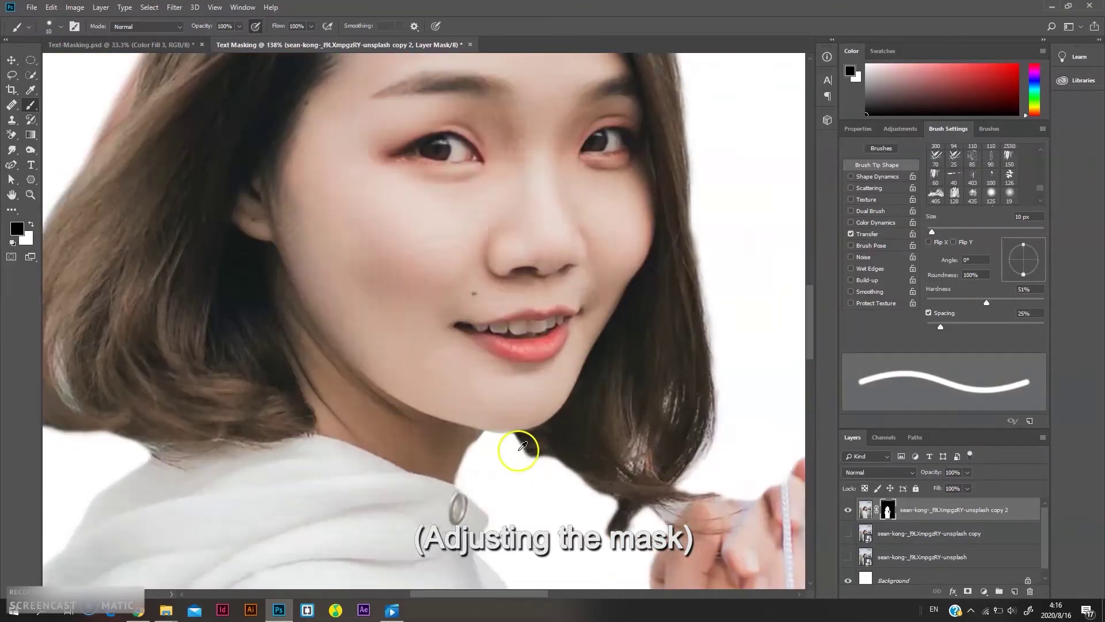
scroll(521, 446, up, 3)
scroll(493, 409, down, 4)
scroll(542, 457, up, 4)
Step: Restore the edges of the collar and raised hand by painting white on the mask with a 25 px brush
key(x)
key(bracketright)
key(bracketright)
key(bracketright)
drag(282, 410, 439, 489)
scroll(575, 493, down, 2)
drag(743, 471, 767, 471)
scroll(767, 471, right, 8)
mouse_move(606, 458)
mouse_down()
mouse_move(626, 445)
mouse_move(592, 451)
mouse_up()
scroll(585, 459, down, 4)
scroll(569, 438, up, 3)
Step: Remove leftover background around the raised fingers and hair ends by painting black on the mask at 25 px
key(x)
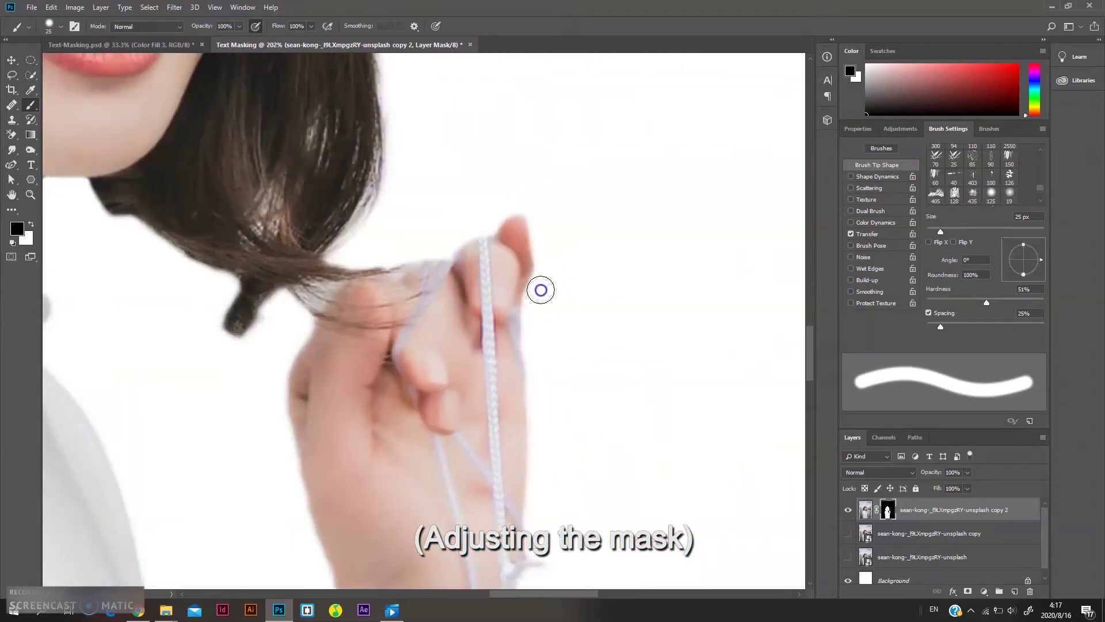
scroll(575, 299, down, 5)
scroll(537, 397, up, 3)
scroll(538, 397, up, 3)
drag(375, 300, 423, 292)
scroll(464, 271, down, 4)
scroll(294, 377, up, 4)
scroll(337, 357, down, 8)
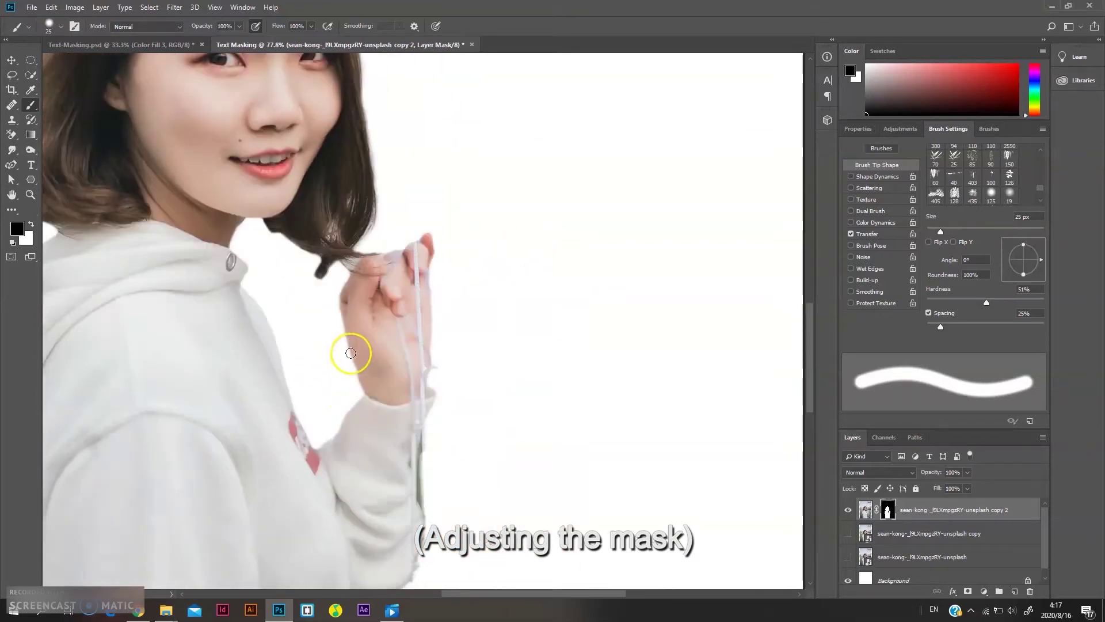
Step: Start a Curvature Pen path below the sleeve cuff and trace the outer edge of the sleeve past the hanging drawstring
scroll(374, 351, down, 3)
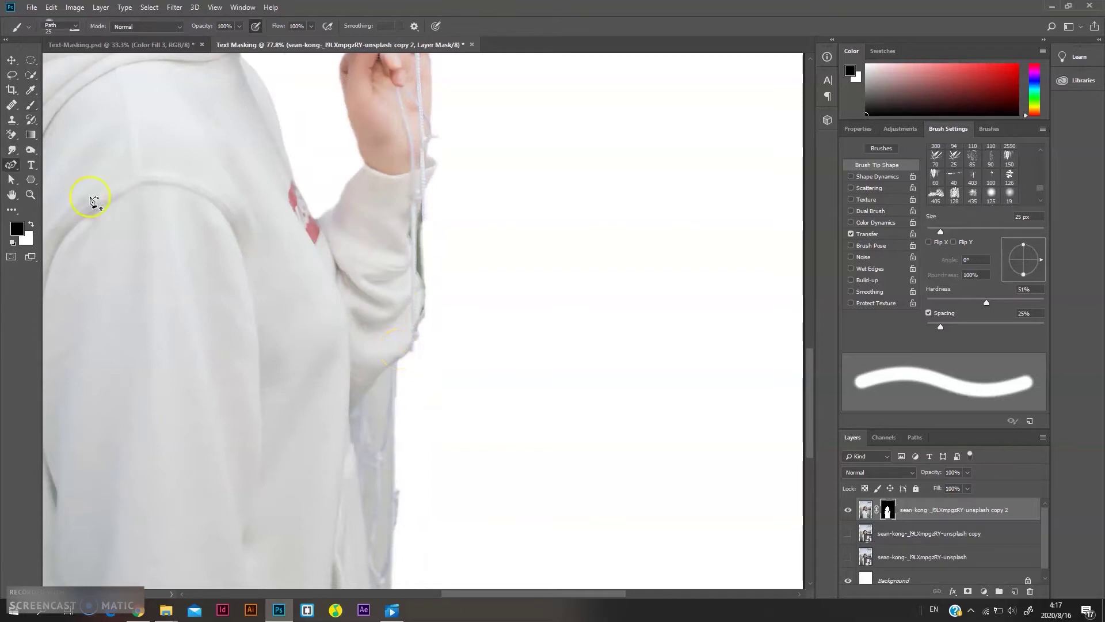
click(11, 165)
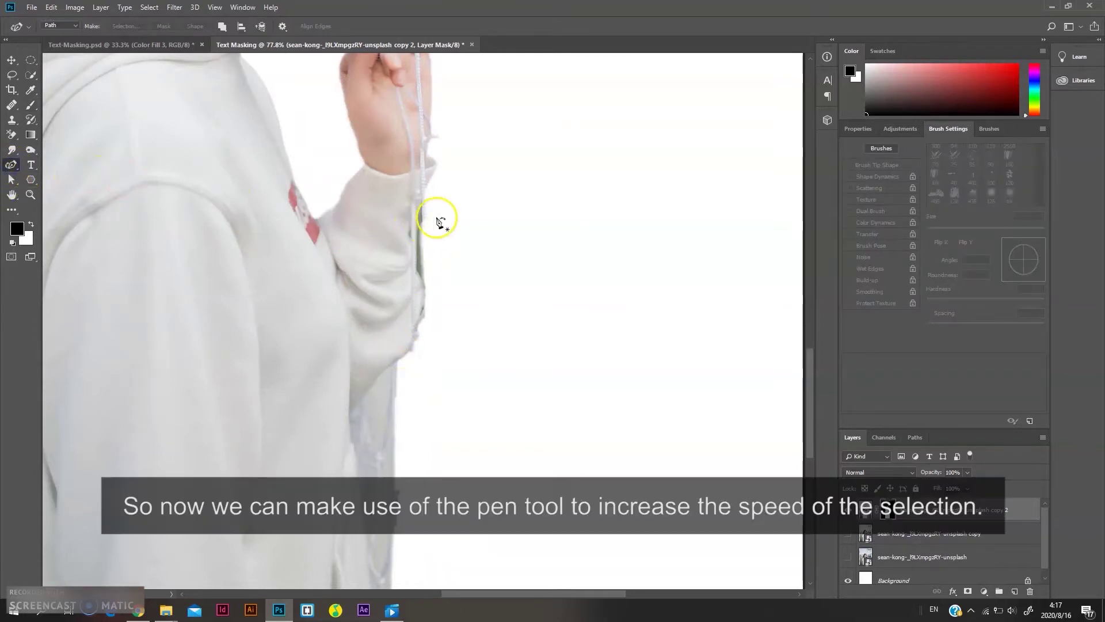
scroll(436, 218, up, 3)
click(420, 152)
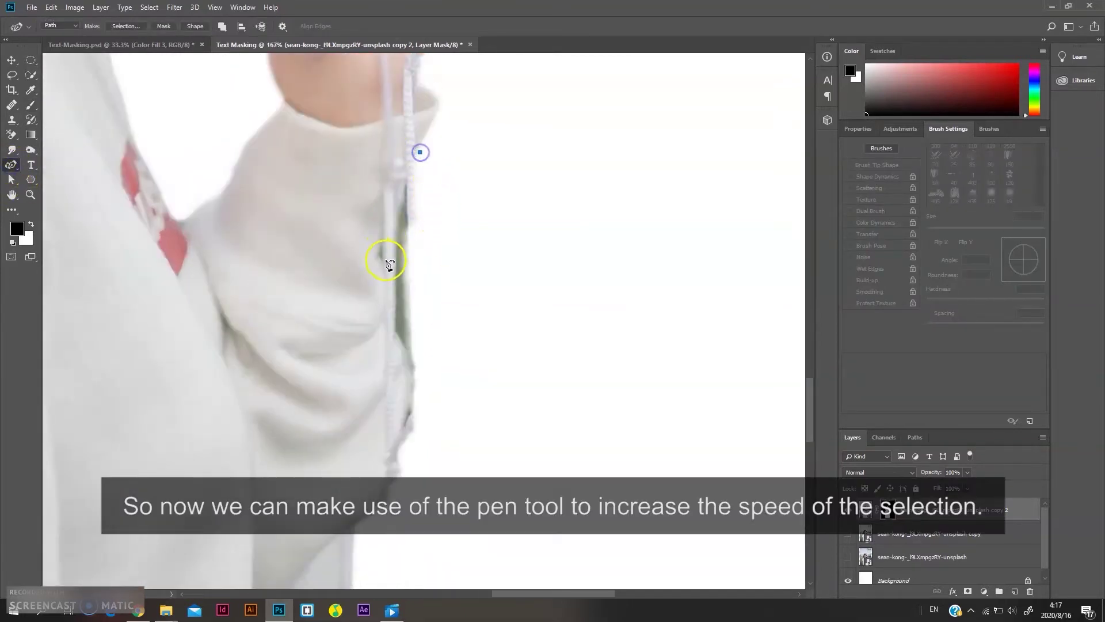
click(381, 252)
click(388, 275)
click(388, 315)
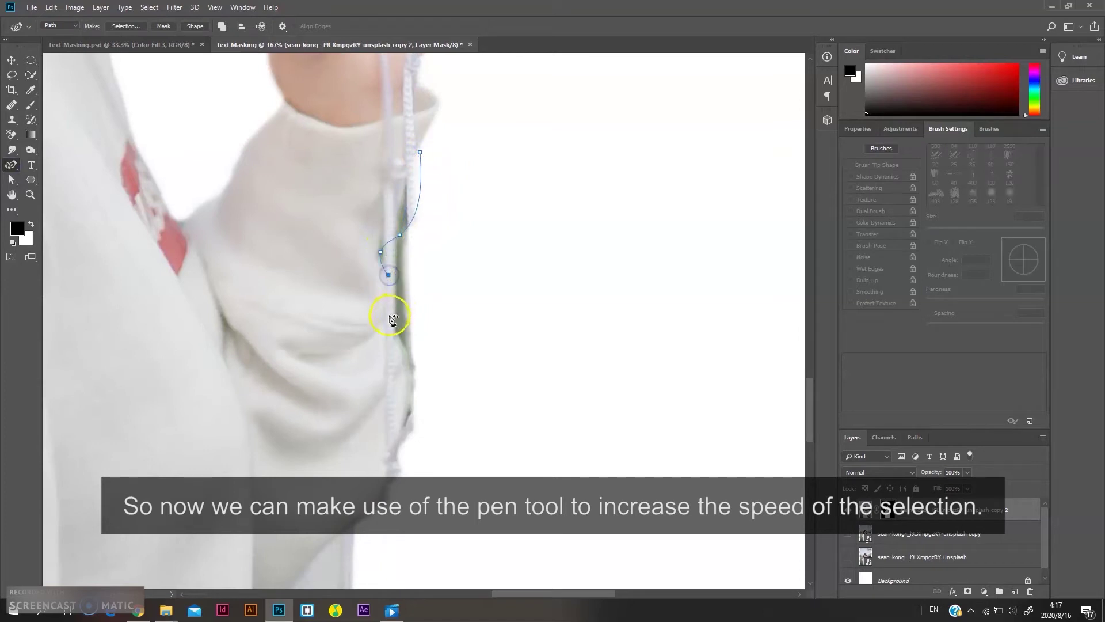
click(407, 367)
scroll(434, 380, down, 1)
scroll(429, 385, down, 1)
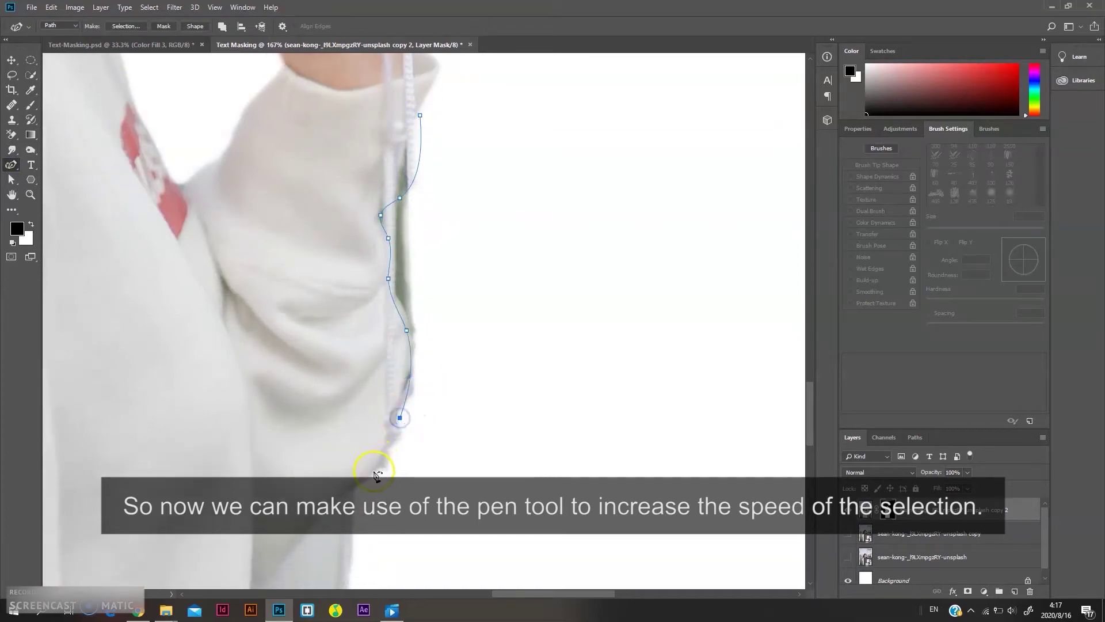
Step: Continue the path around the underside of the sleeve and onto the upper front edge of the hoodie
click(375, 471)
scroll(370, 468, down, 6)
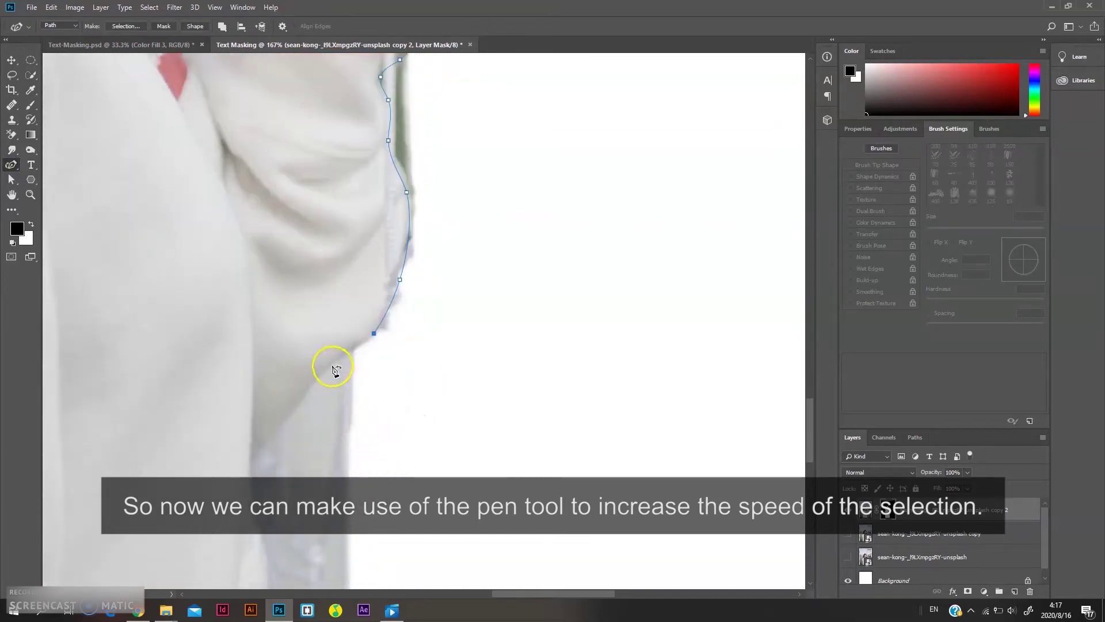
click(290, 421)
scroll(279, 394, down, 8)
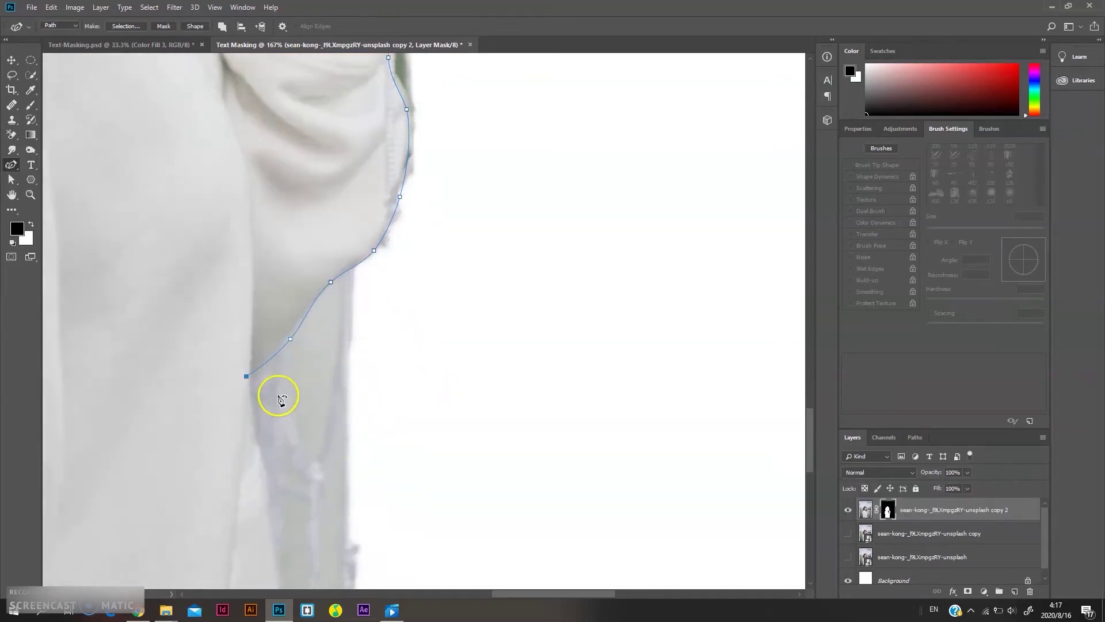
click(266, 562)
scroll(270, 398, down, 2)
click(273, 437)
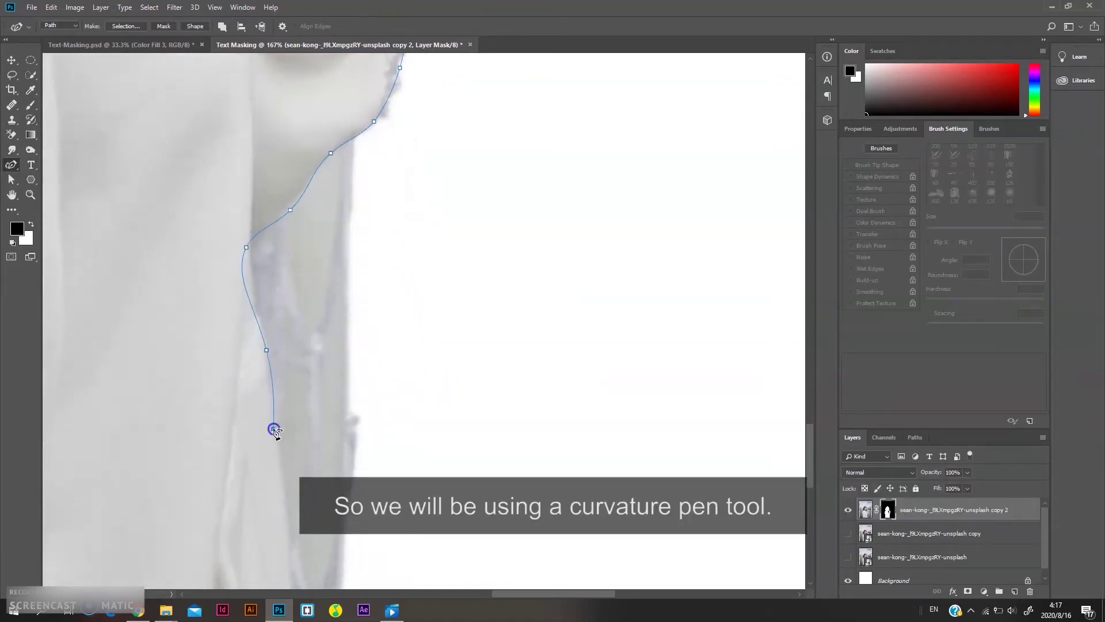
Step: Extend the path down the hoodie's front edge to the bottom of the canvas, excluding the leftover background strip
scroll(291, 399, down, 10)
click(299, 388)
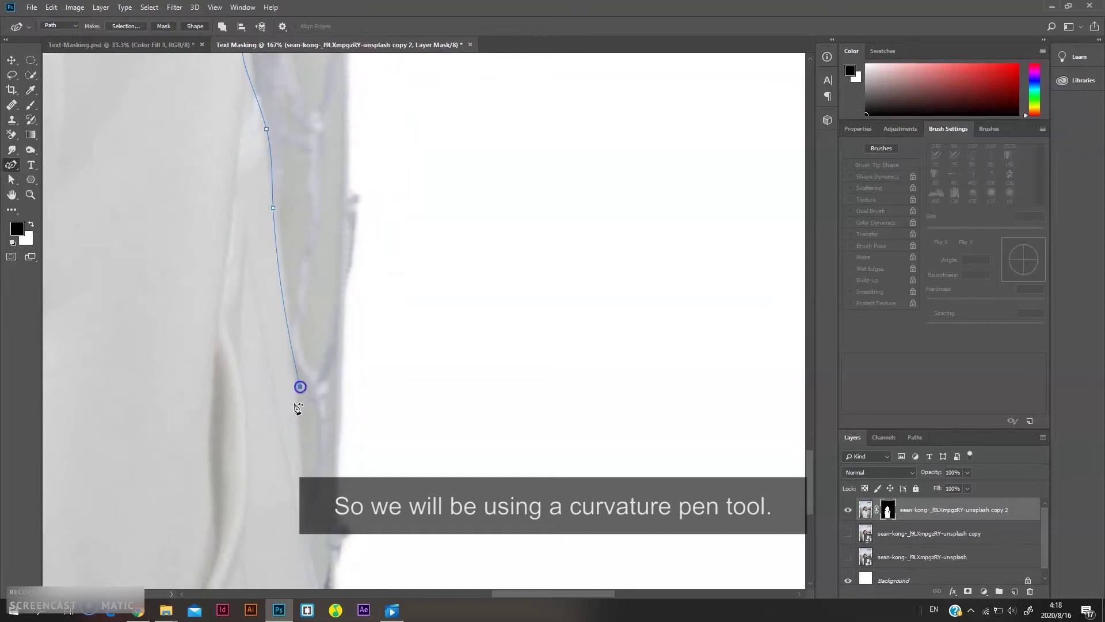
scroll(308, 411, down, 4)
click(309, 450)
click(335, 564)
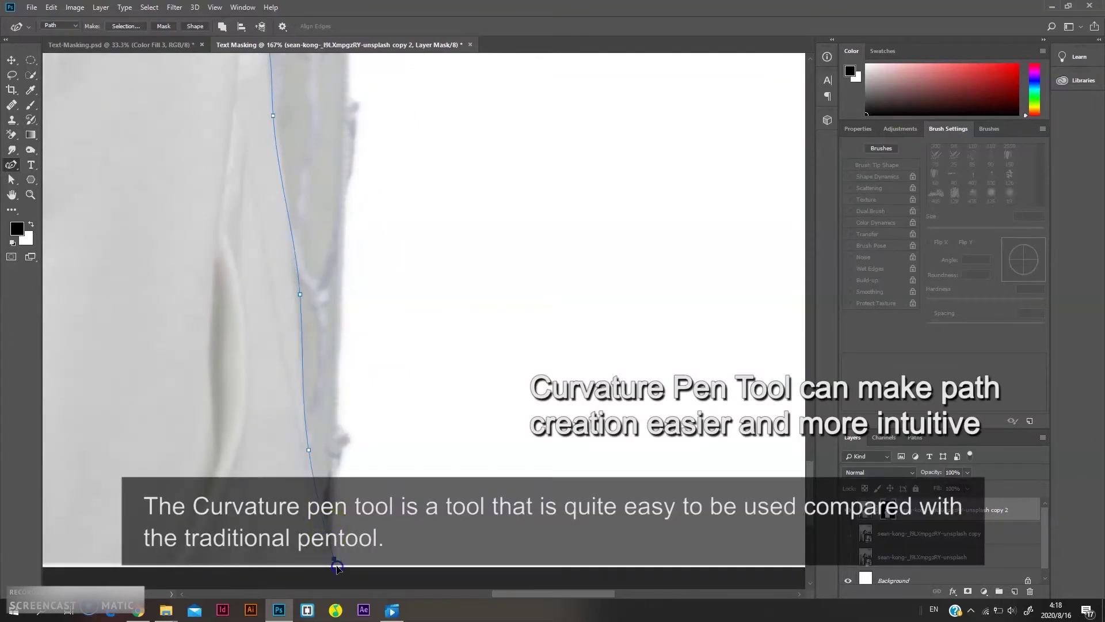
Step: Close the path with a wide arc through the empty area beside the hoodie, back to the starting point at the cuff
scroll(439, 405, down, 8)
click(503, 252)
click(436, 168)
click(414, 163)
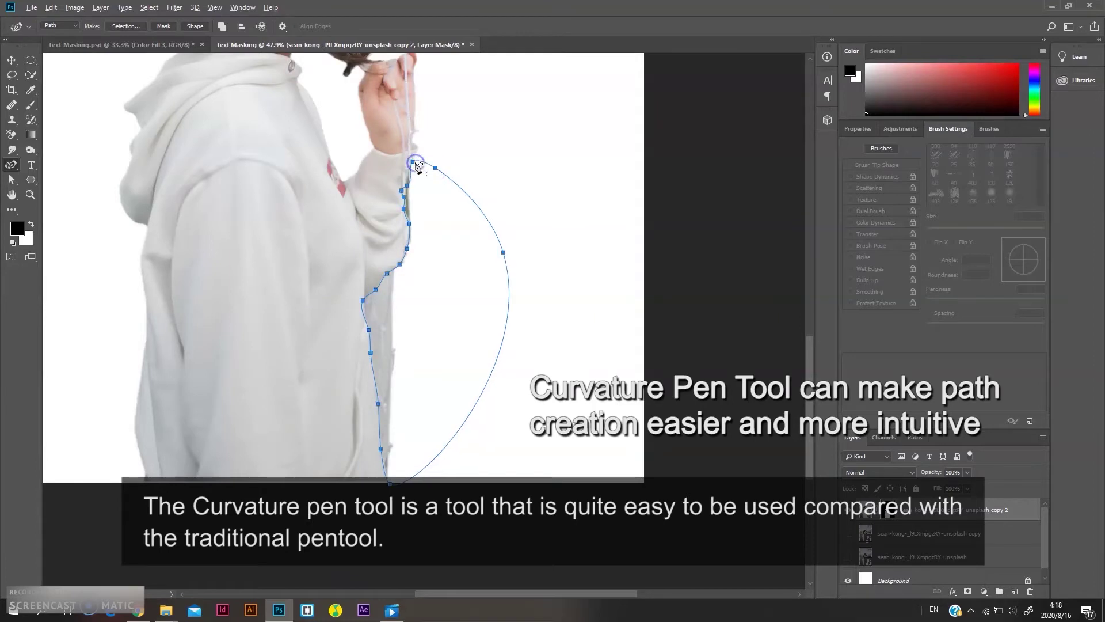
Step: Adjust the path's anchor points below the cuff so the outline fits the sleeve edge
scroll(418, 167, up, 5)
drag(358, 282, 352, 256)
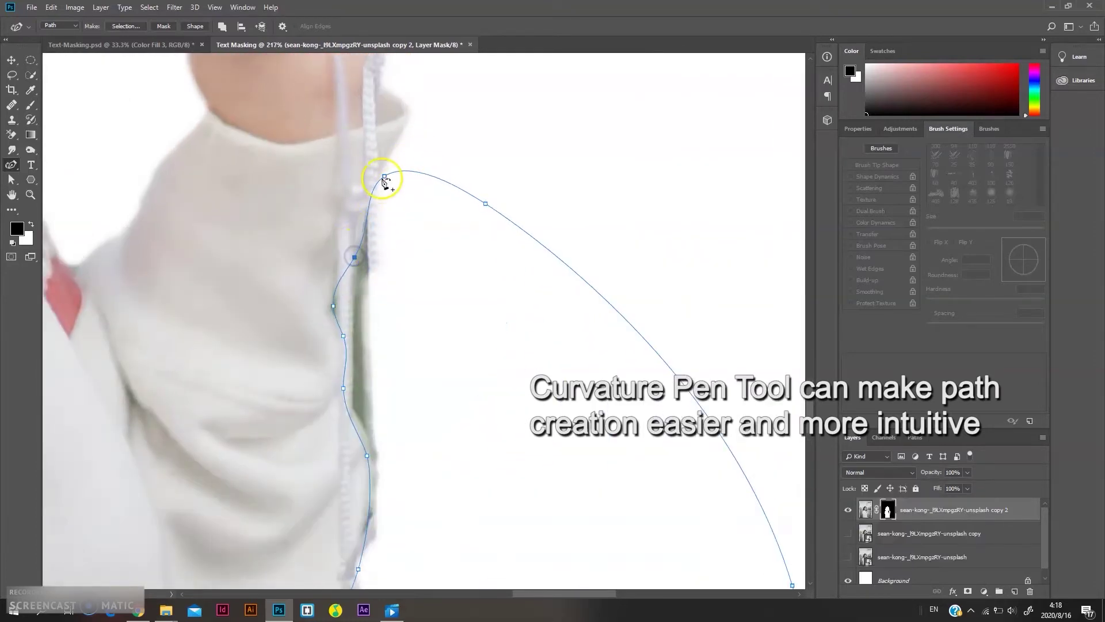
drag(384, 175, 385, 167)
click(378, 198)
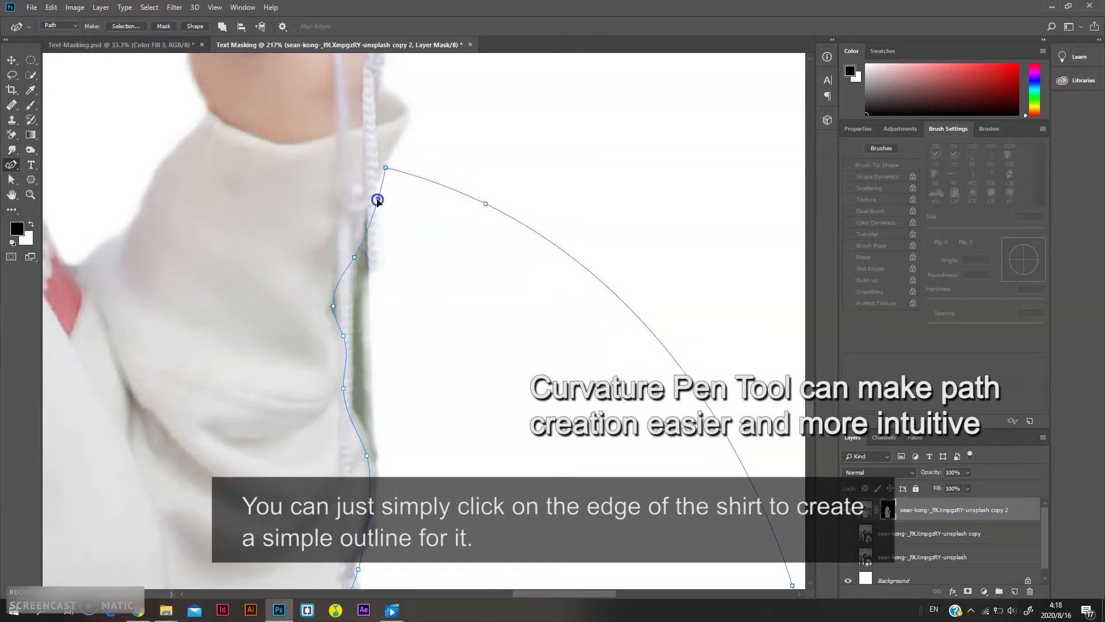
click(343, 336)
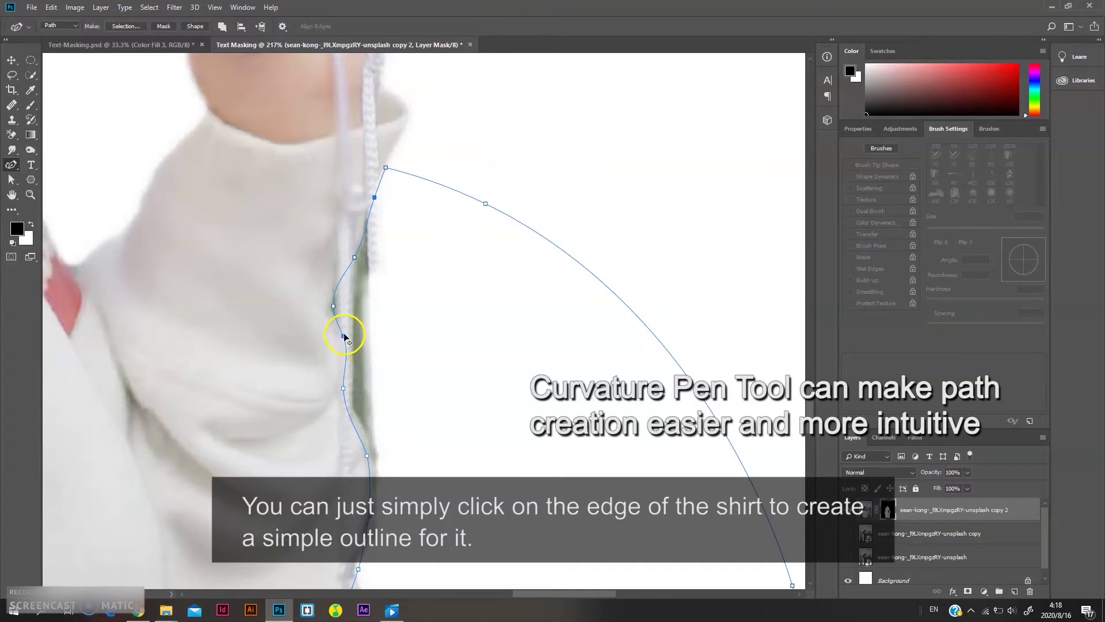
drag(343, 335, 339, 339)
Step: Move the anchor points around the lower sleeve so the path follows its underside
click(367, 458)
drag(368, 457, 353, 477)
scroll(371, 443, down, 3)
click(358, 478)
scroll(368, 441, down, 7)
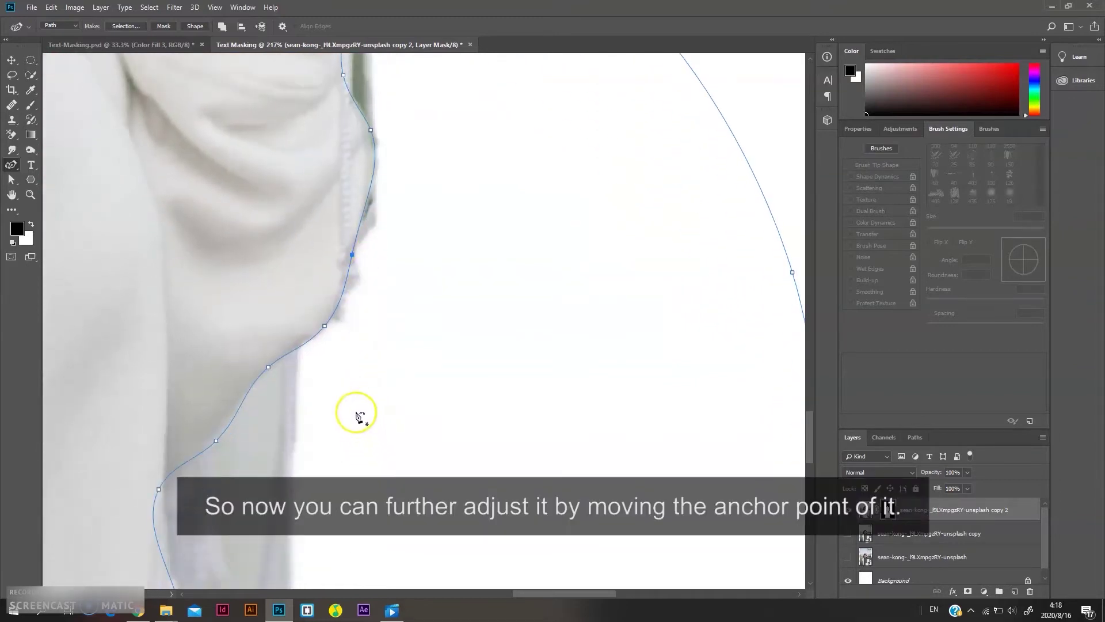
click(324, 325)
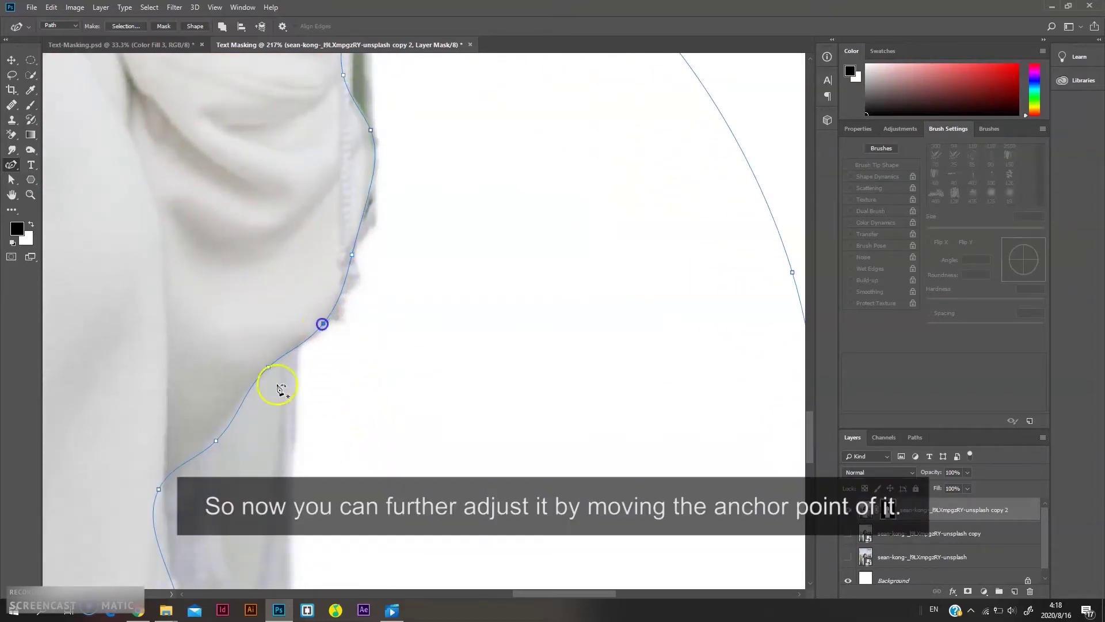
drag(215, 440, 209, 438)
scroll(212, 435, down, 2)
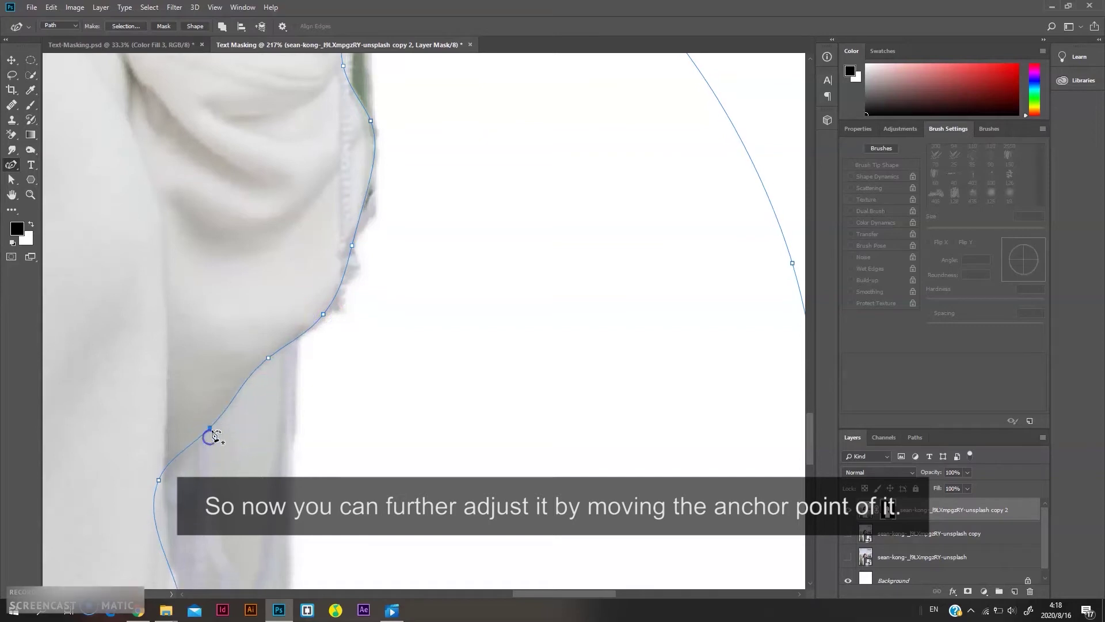
Step: Make the path turn sharply where the sleeve meets the hoodie front and realign the anchor just below it
click(159, 445)
drag(157, 446, 165, 444)
scroll(186, 417, down, 4)
click(181, 485)
scroll(196, 455, down, 6)
scroll(211, 426, down, 2)
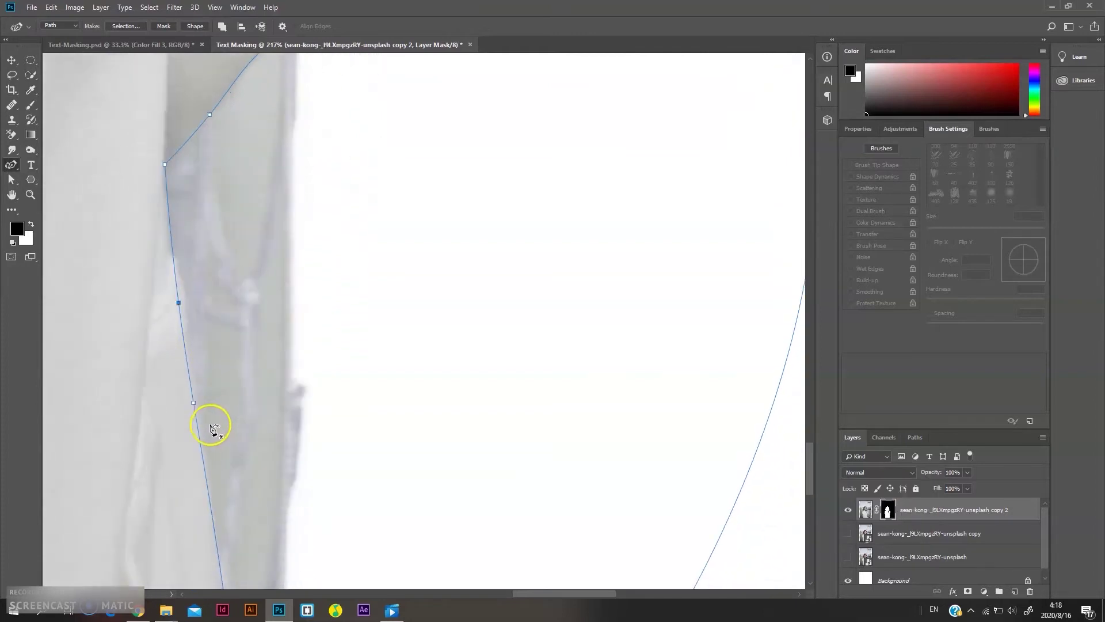
Step: Shift the remaining anchor points down the hoodie's front edge to the bottom of the canvas
click(195, 400)
scroll(222, 387, down, 6)
click(230, 493)
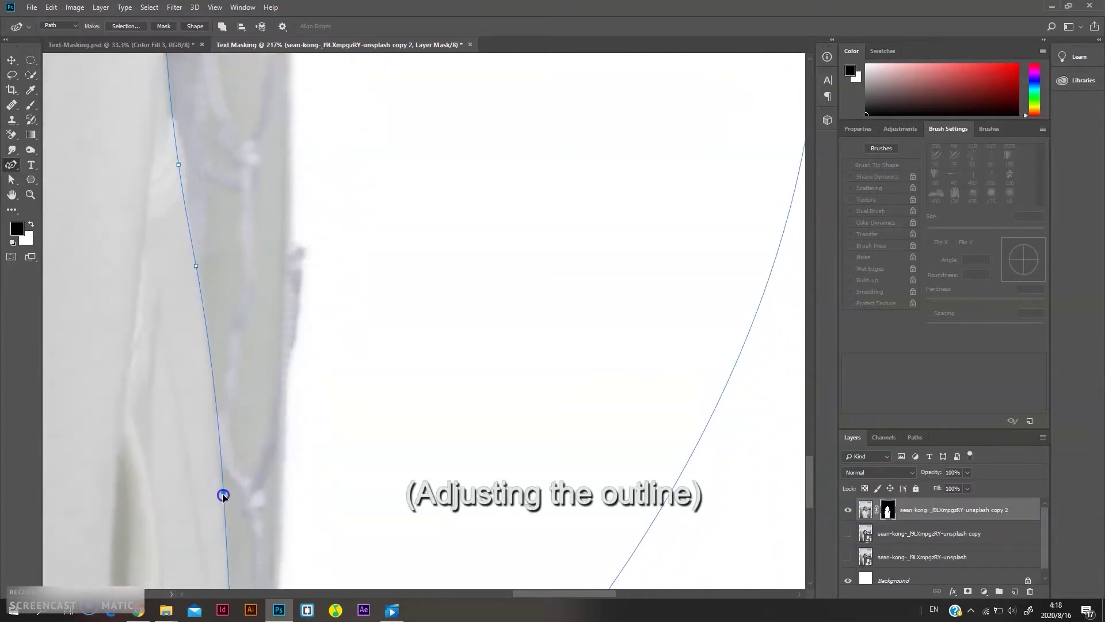
scroll(266, 427, down, 13)
drag(254, 474, 263, 478)
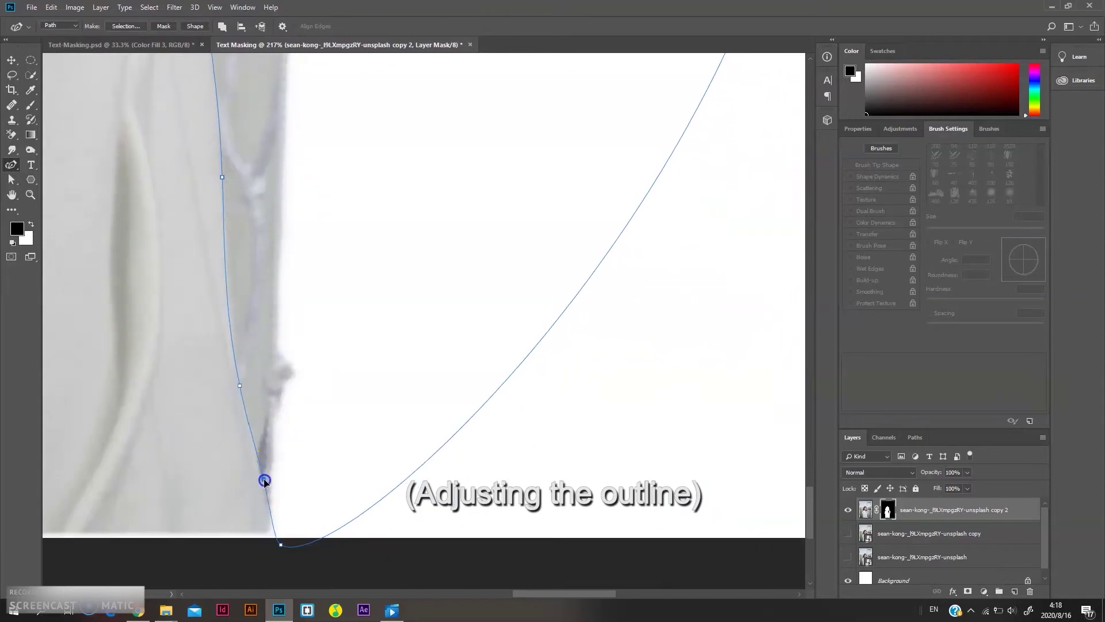
drag(282, 544, 274, 545)
Step: Fine-tune the anchor points near the hoodie hem to smooth the lower part of the outline
scroll(382, 408, down, 6)
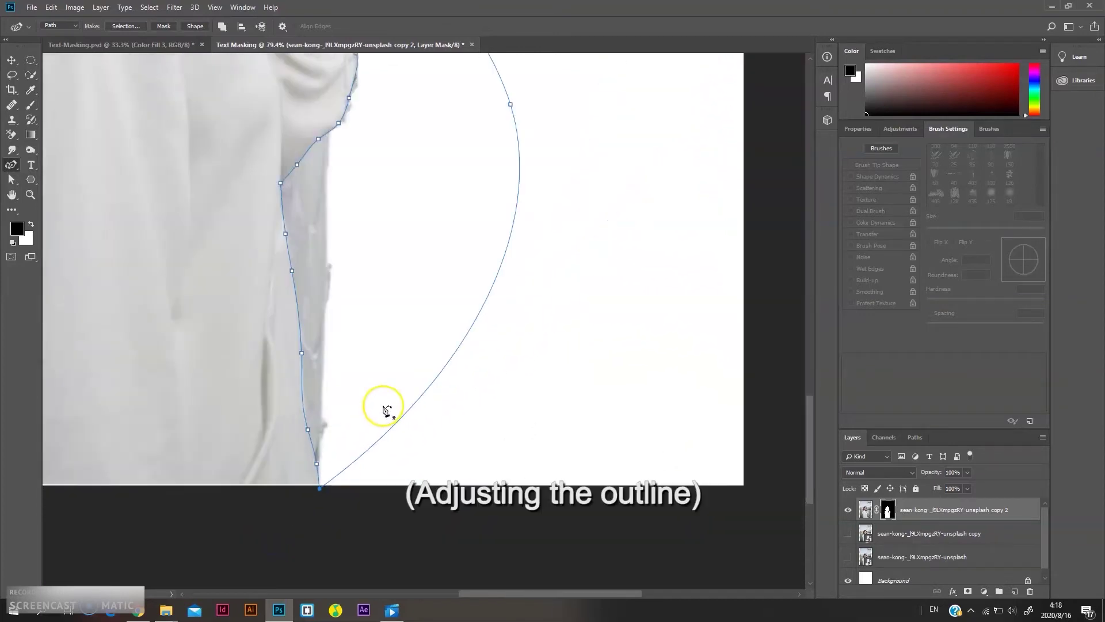
scroll(439, 271, right, 2)
scroll(269, 367, up, 6)
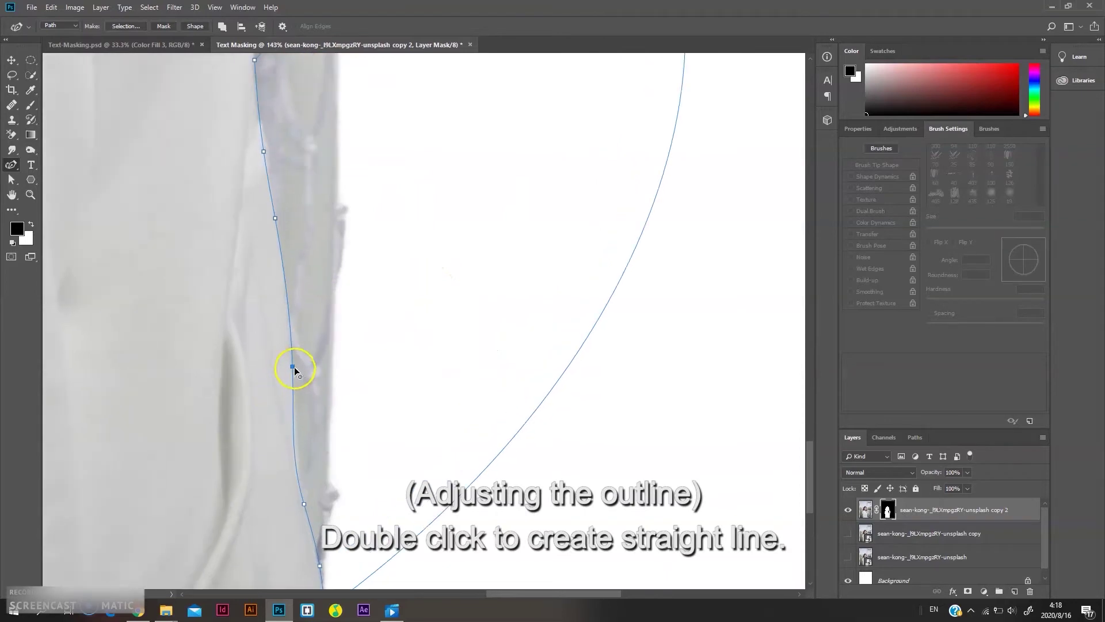
click(293, 367)
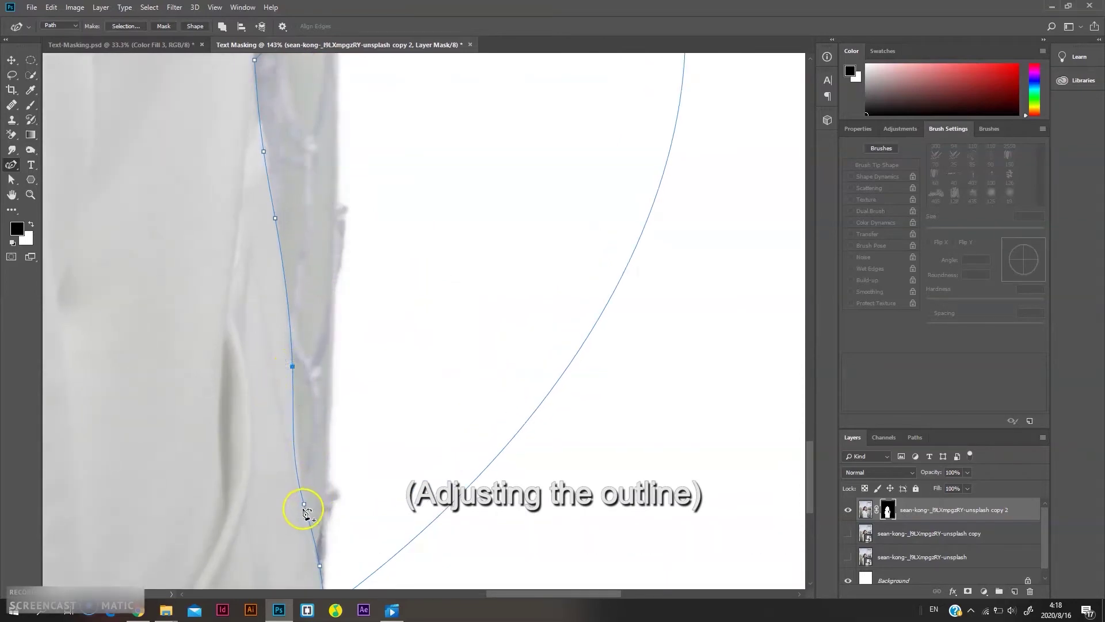
drag(302, 506, 307, 523)
scroll(349, 506, down, 1)
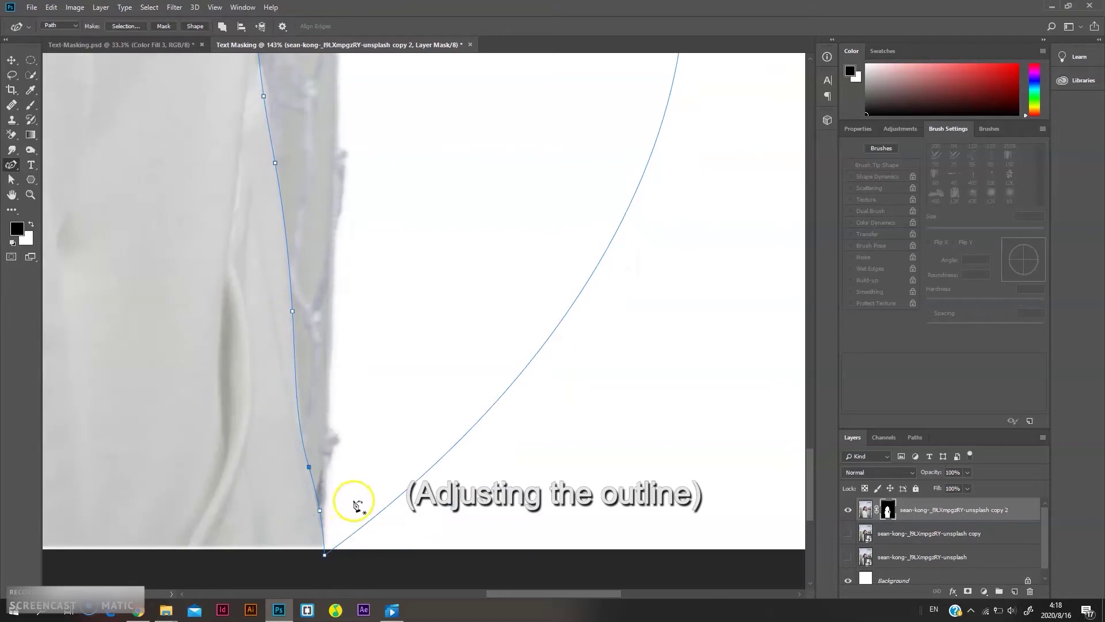
scroll(395, 451, down, 3)
Step: Move the path's top anchor point up onto the edge of the sleeve cuff
scroll(391, 212, up, 4)
scroll(387, 212, up, 2)
drag(394, 220, 405, 198)
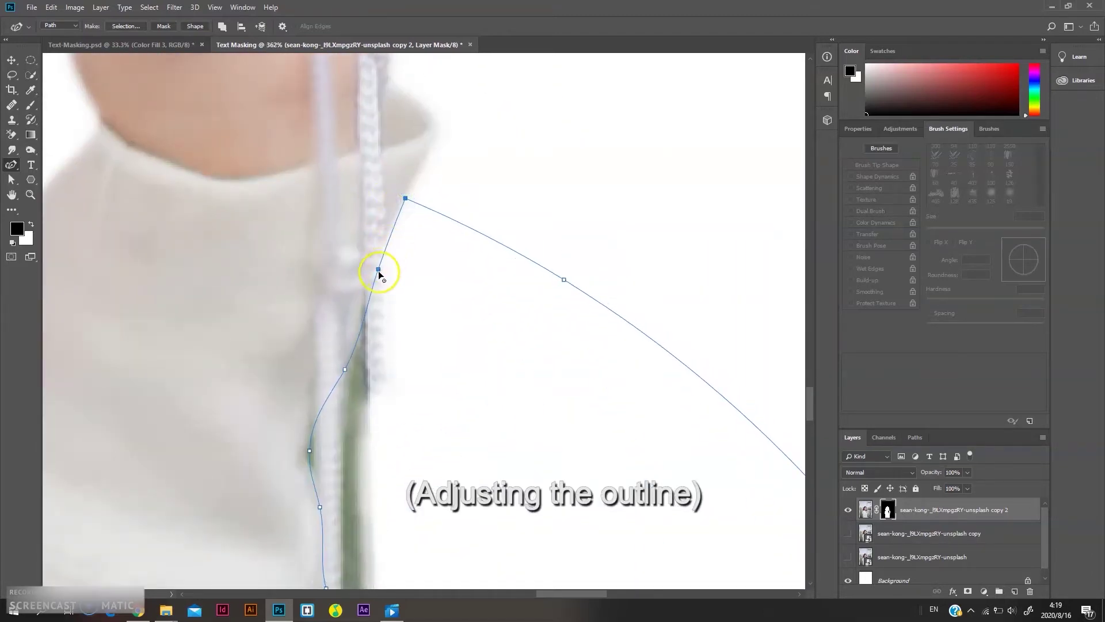
scroll(403, 296, down, 6)
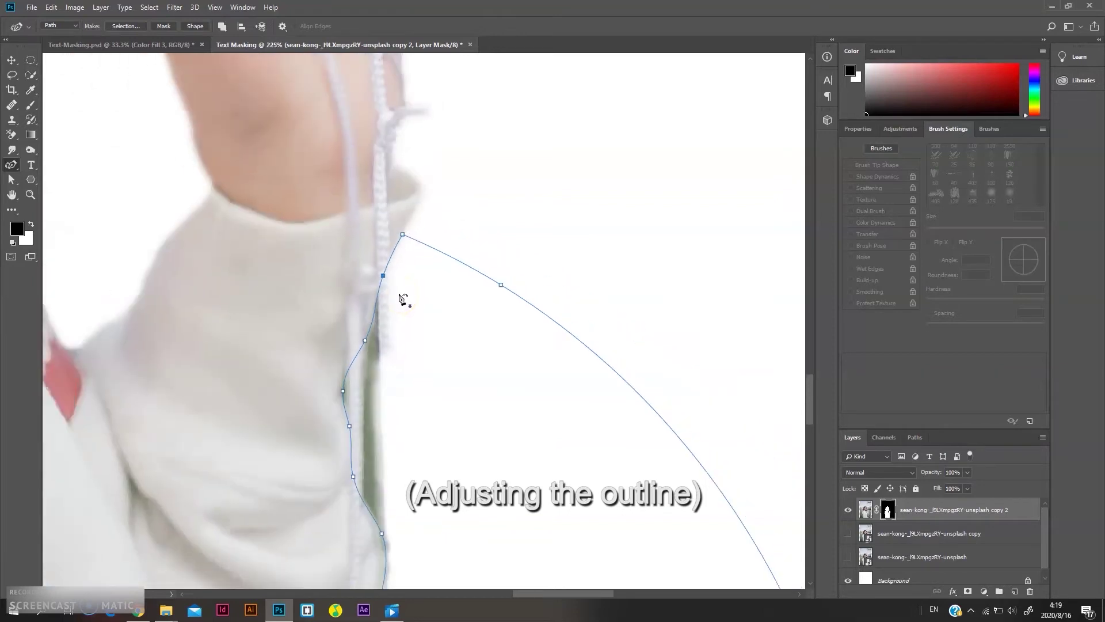
scroll(403, 296, down, 3)
Step: Convert the closed path into a new anti-aliased selection with a feather radius of 2 pixels
click(419, 313)
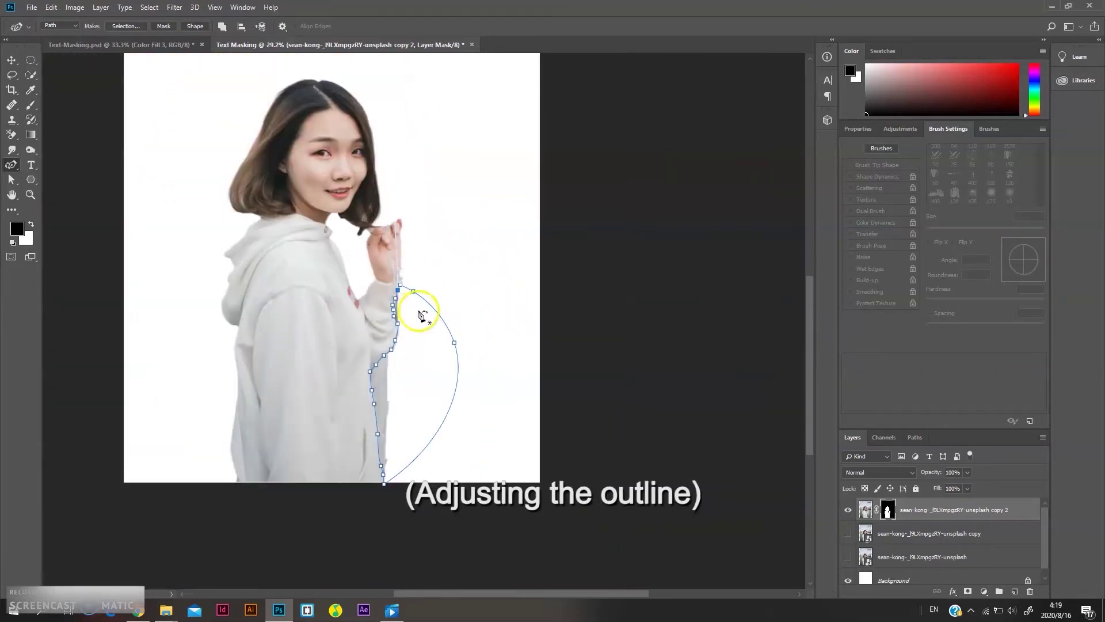
click(128, 27)
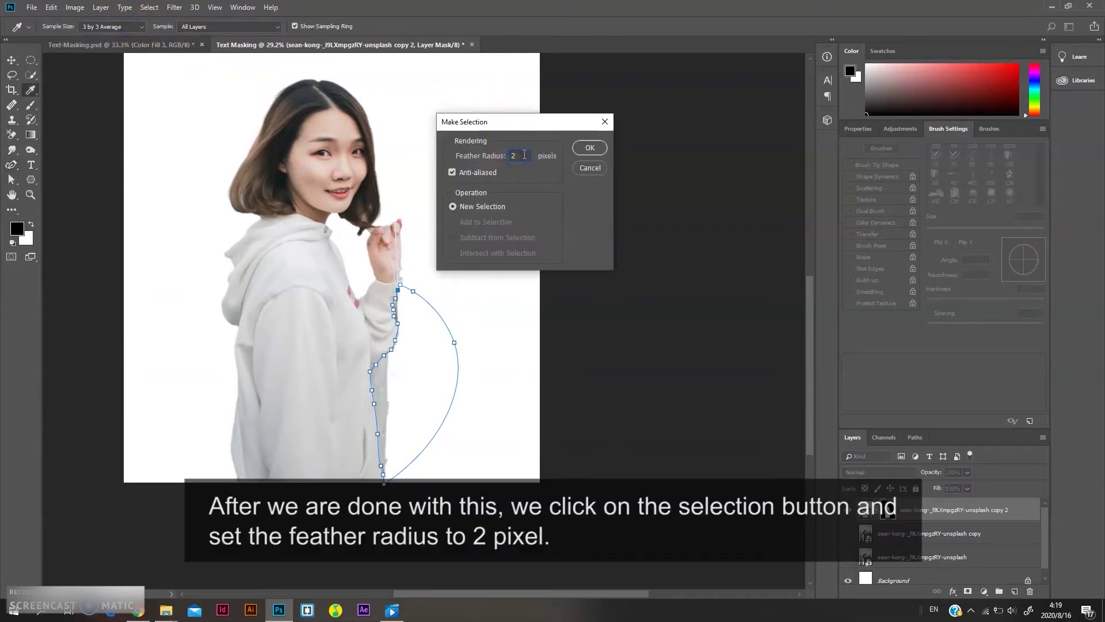
click(585, 148)
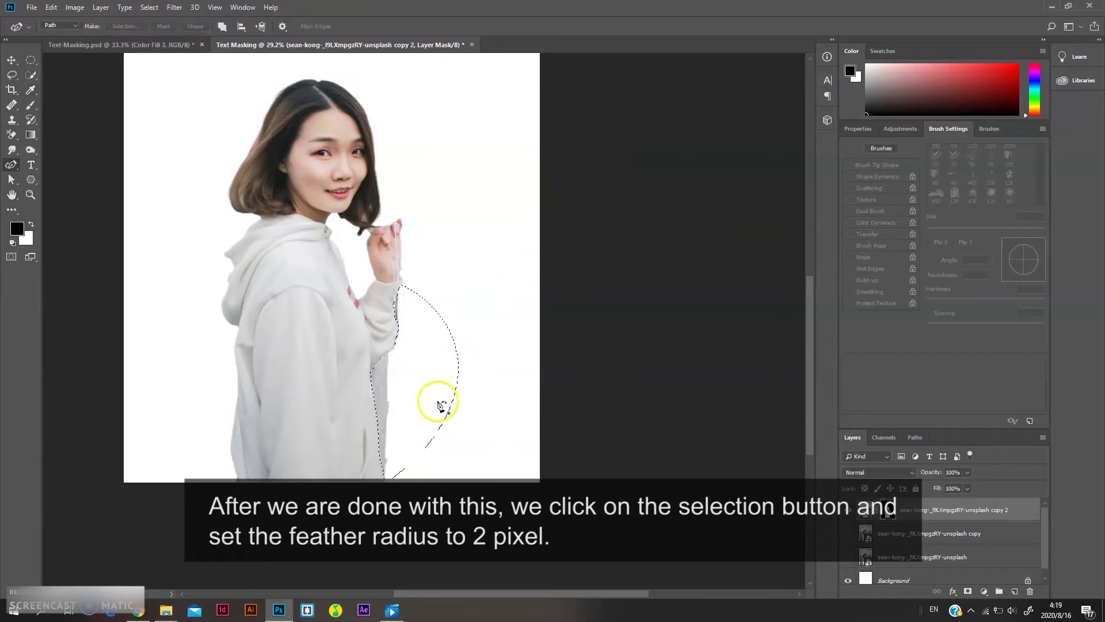
Step: Remove the leftover background inside the selection by painting black on the layer mask with the brush enlarged to 175 px
scroll(419, 450, up, 2)
scroll(419, 450, up, 3)
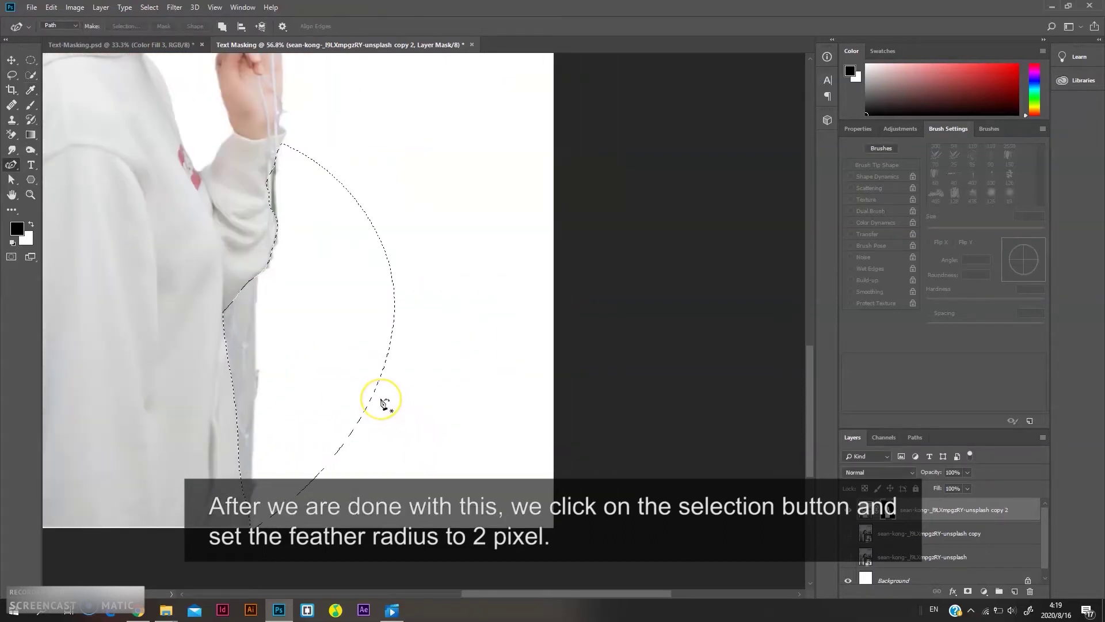
key(b)
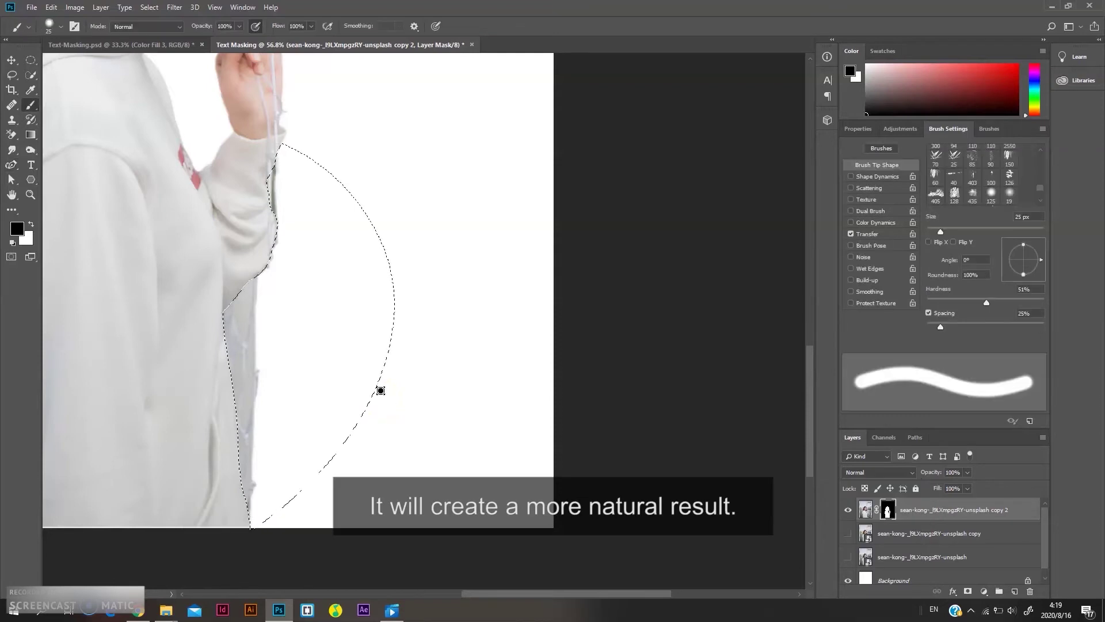
key(bracketright)
key(bracketright)
key(bracketright)
key(bracketright)
key(bracketright)
key(bracketright)
key(bracketright)
key(bracketright)
key(bracketright)
key(bracketright)
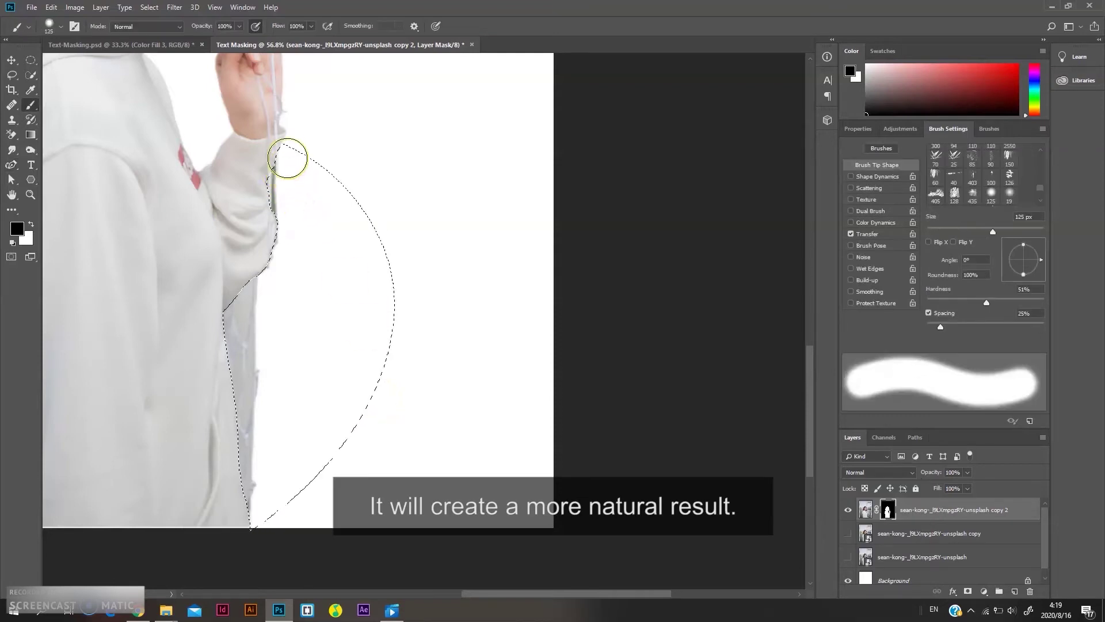
mouse_move(292, 148)
mouse_down()
mouse_move(240, 375)
mouse_move(259, 537)
mouse_move(236, 360)
mouse_move(235, 540)
mouse_move(283, 117)
mouse_move(209, 395)
mouse_move(269, 546)
mouse_up()
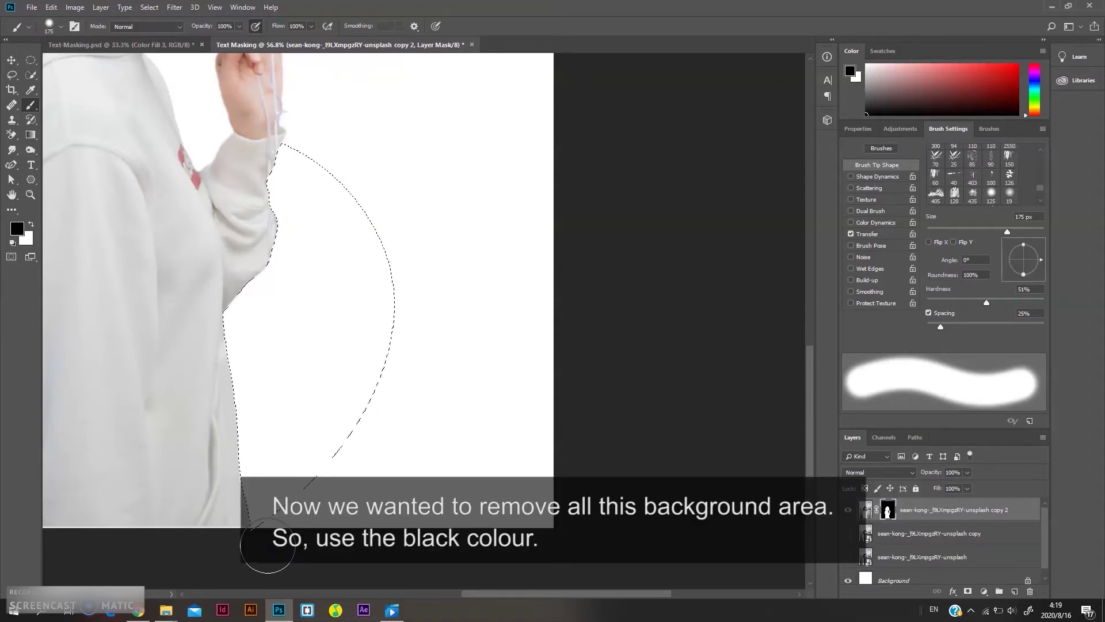
drag(340, 355, 290, 150)
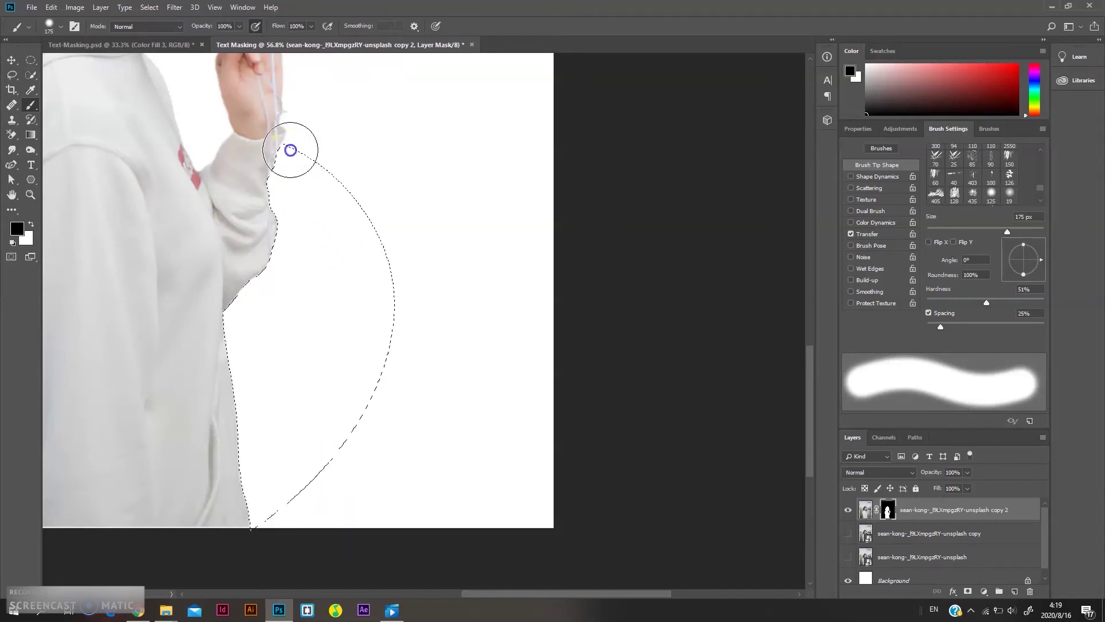
drag(464, 432, 467, 422)
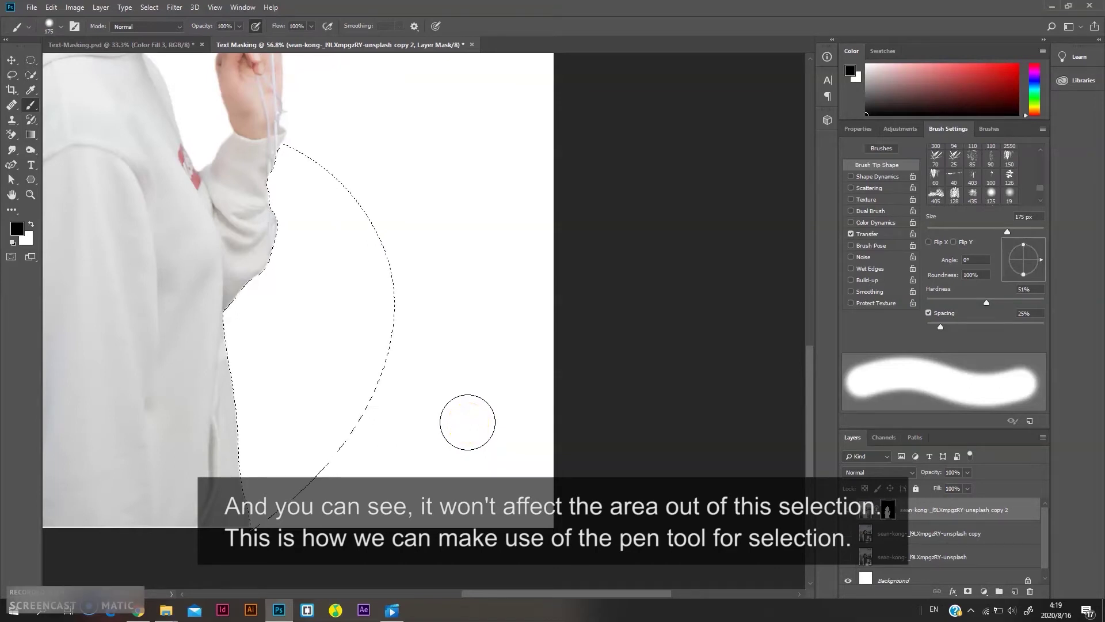
Step: Deselect the masked area and add a pale pink (#f3dbdb) Solid Color fill layer beneath the woman cutout layer
scroll(440, 407, down, 3)
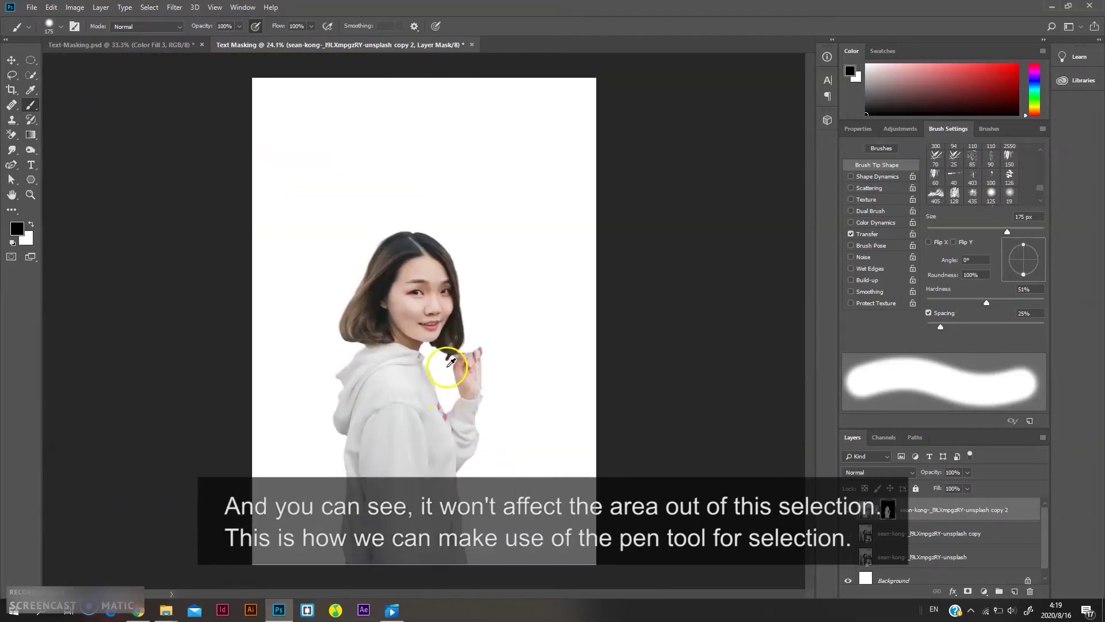
mouse_move(462, 363)
mouse_down()
mouse_move(503, 417)
mouse_move(514, 394)
mouse_up()
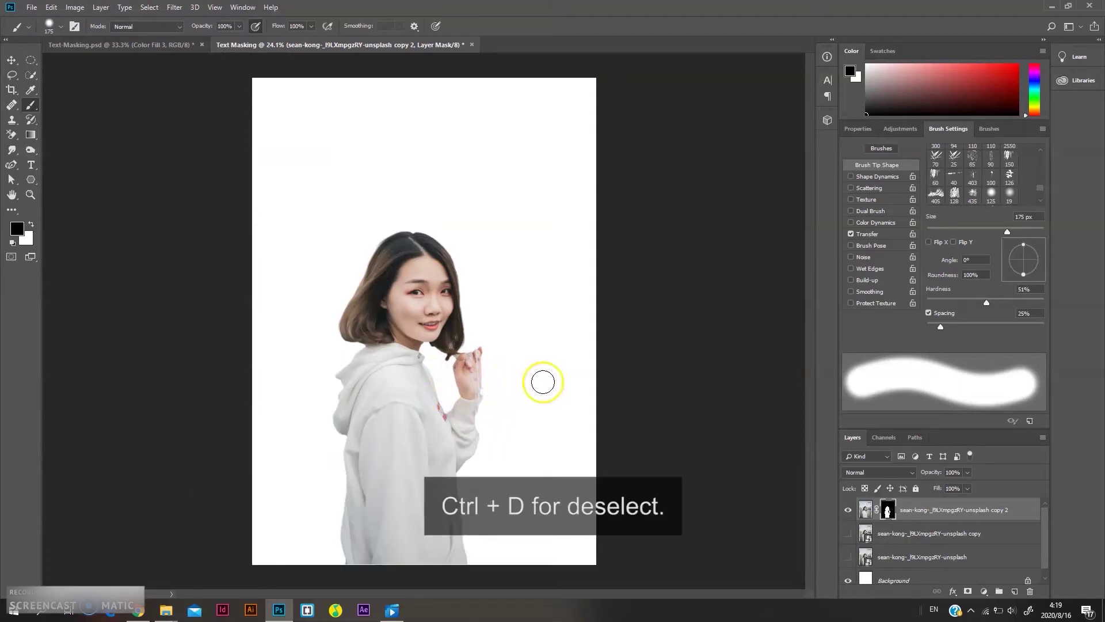
click(983, 591)
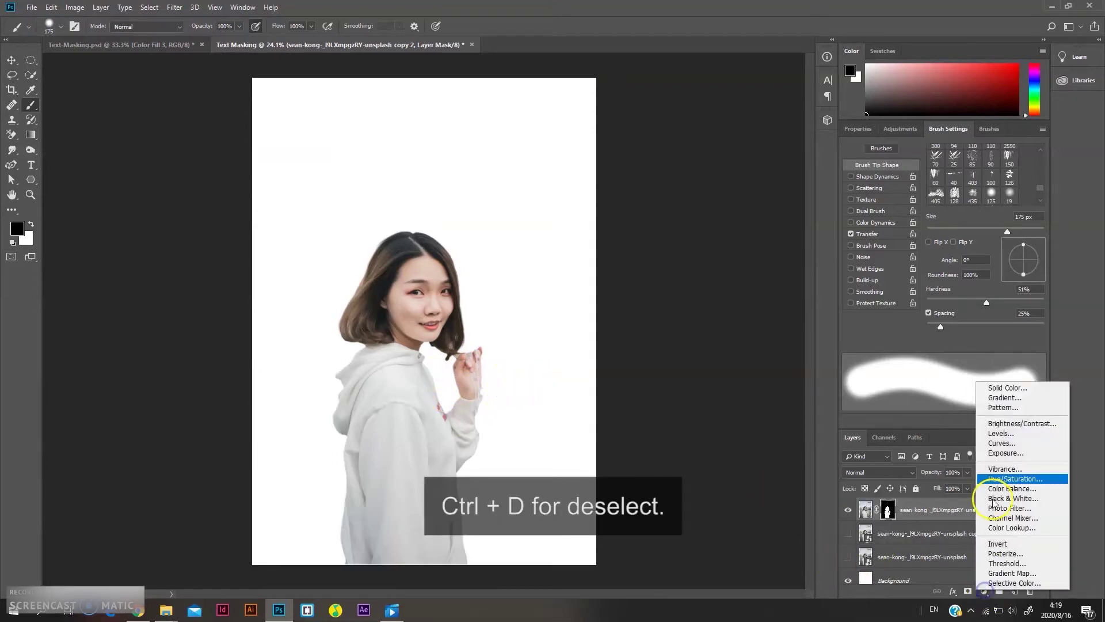
click(999, 388)
drag(713, 190, 663, 134)
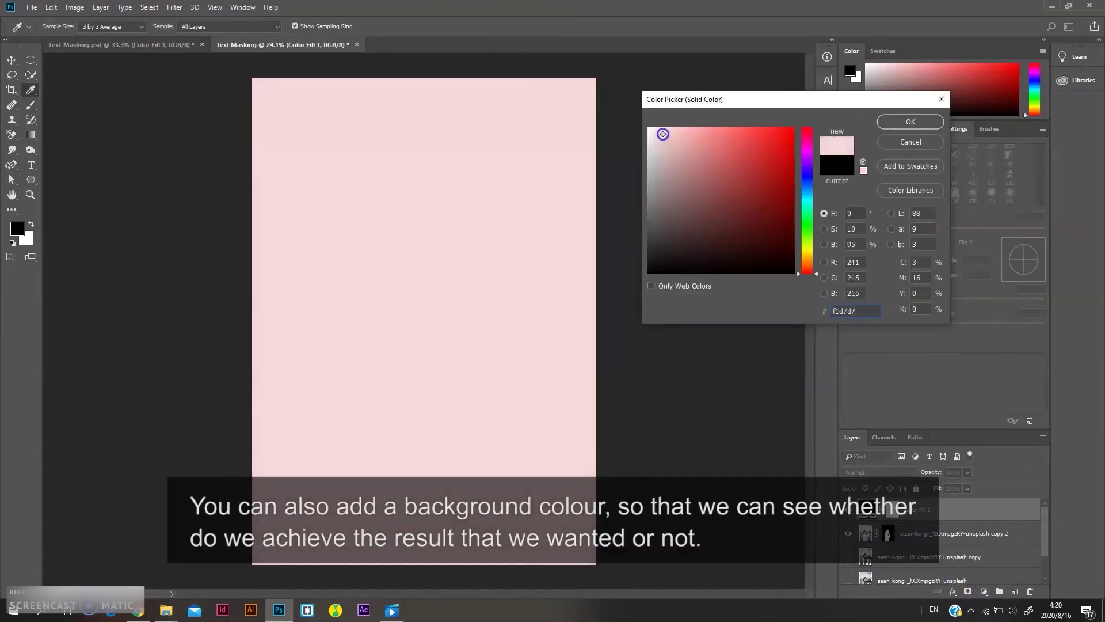
click(885, 123)
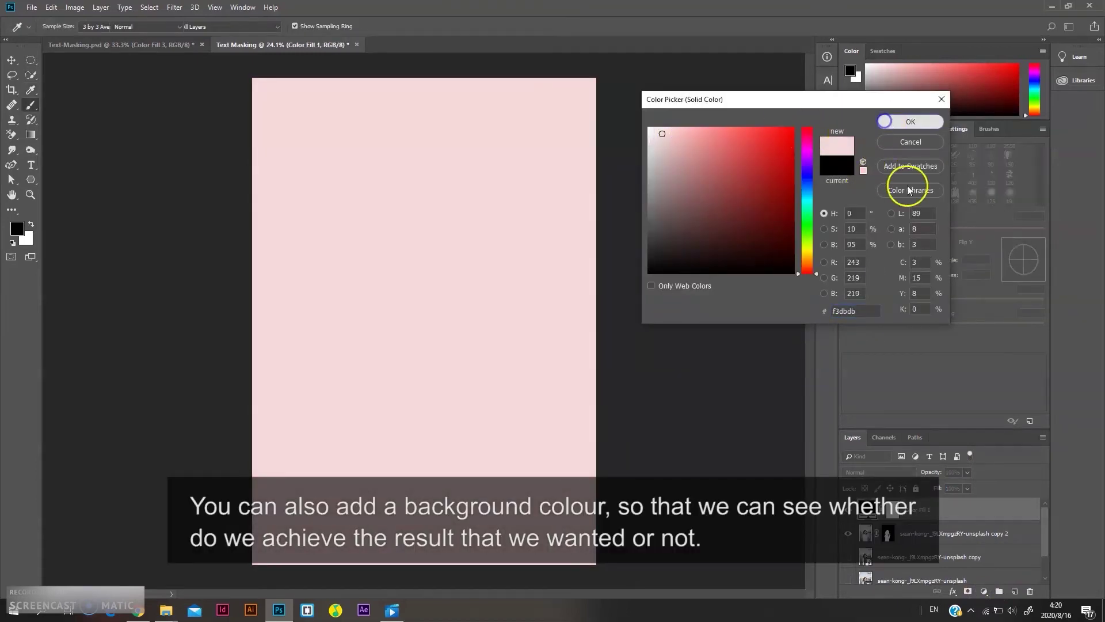
drag(909, 523, 912, 546)
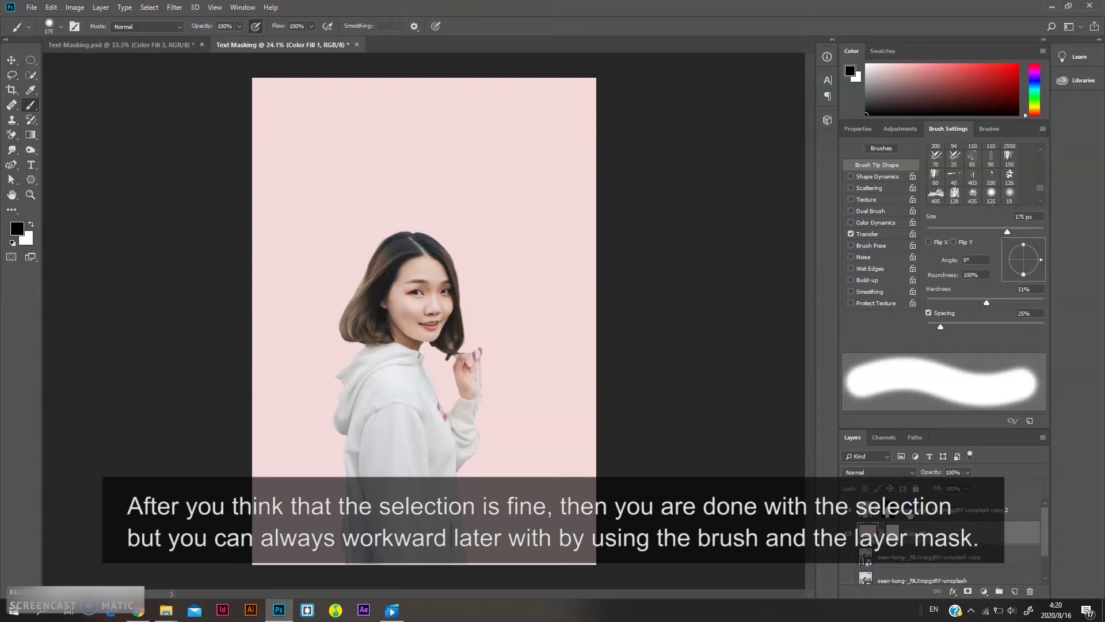
Step: Scale the woman cutout up slightly and shift it a little up and to the left on the poster
click(910, 511)
key(ctrl+t)
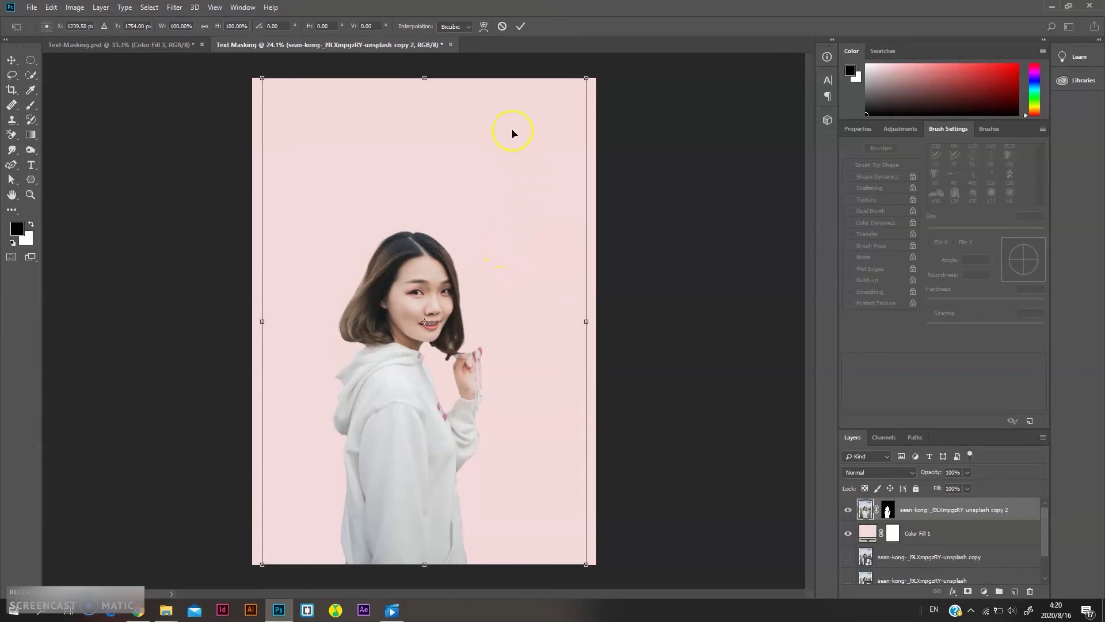
mouse_move(586, 79)
mouse_down()
mouse_move(547, 128)
mouse_move(571, 82)
mouse_up()
drag(431, 353, 415, 353)
drag(562, 566, 580, 587)
mouse_move(384, 488)
mouse_down()
mouse_move(388, 458)
mouse_move(386, 467)
mouse_up()
click(520, 26)
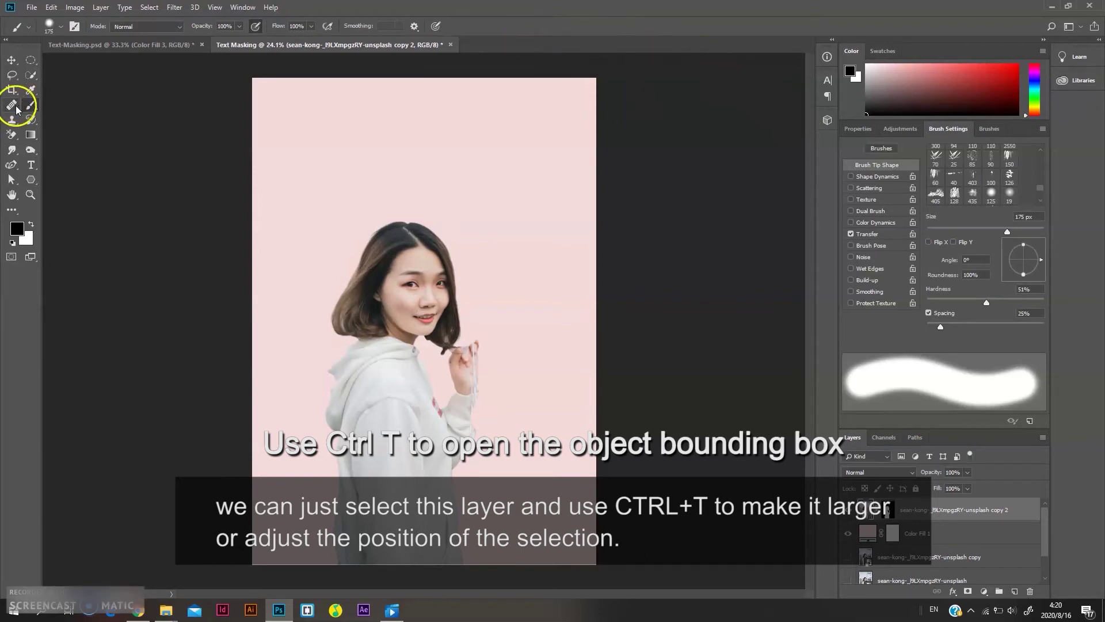
Step: Add the word YOUNG as vertical text in a tall text box over the left side of the woman
click(31, 165)
click(52, 176)
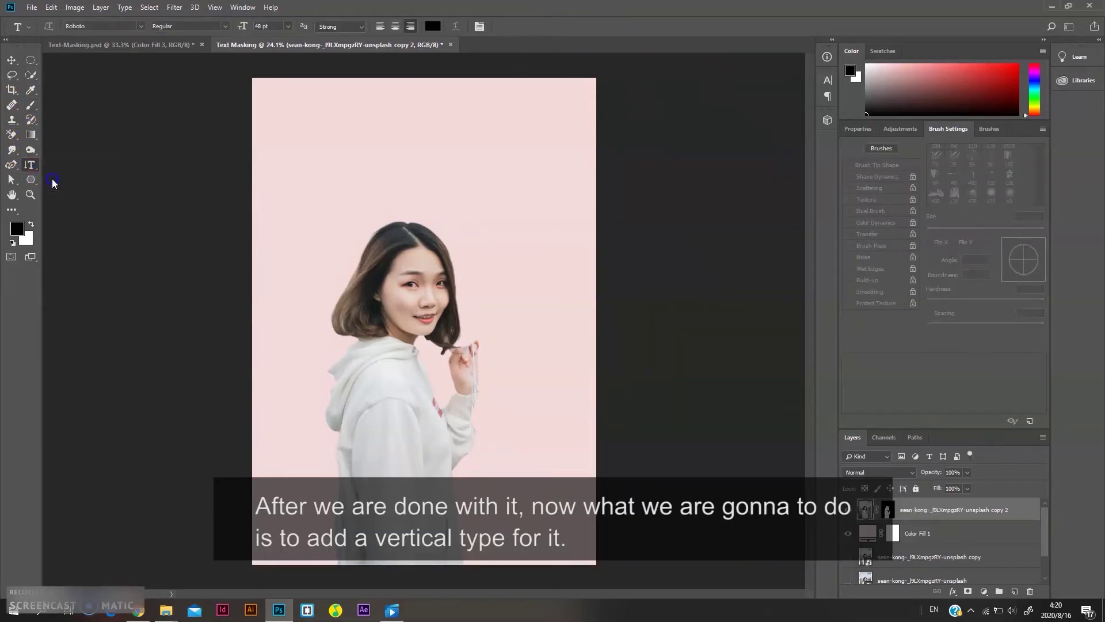
drag(318, 172, 397, 544)
text(YOUNG)
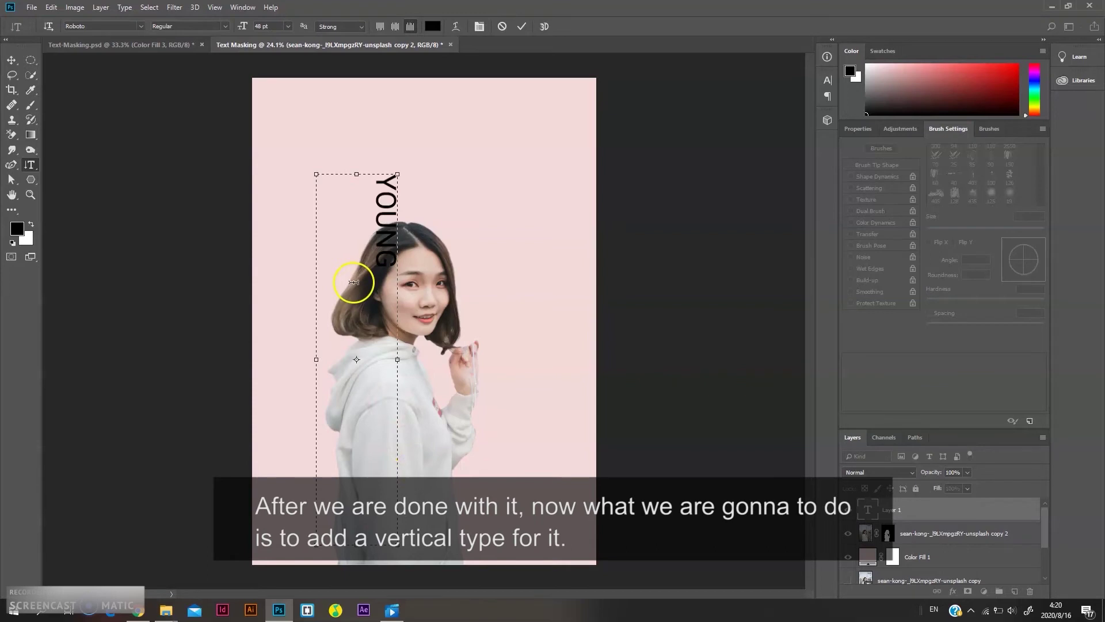
Step: Format the YOUNG text in Futura LT ExtraBold at 120 pt so the whole word fits its box
drag(379, 269, 378, 153)
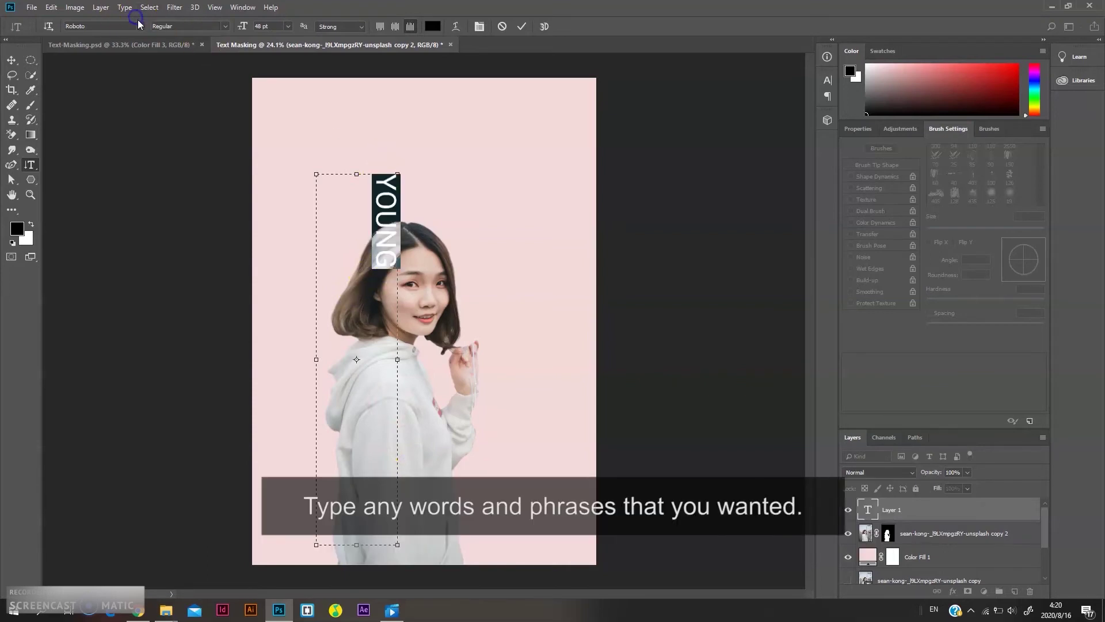
click(141, 26)
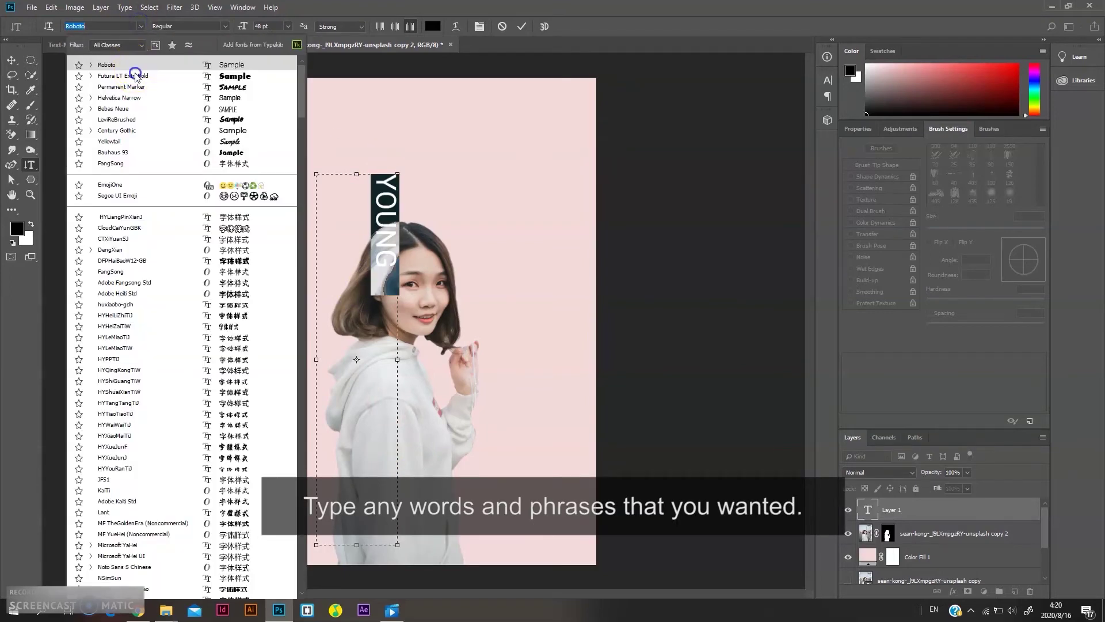
click(136, 78)
text(200)
key(Return)
click(251, 26)
key(Return)
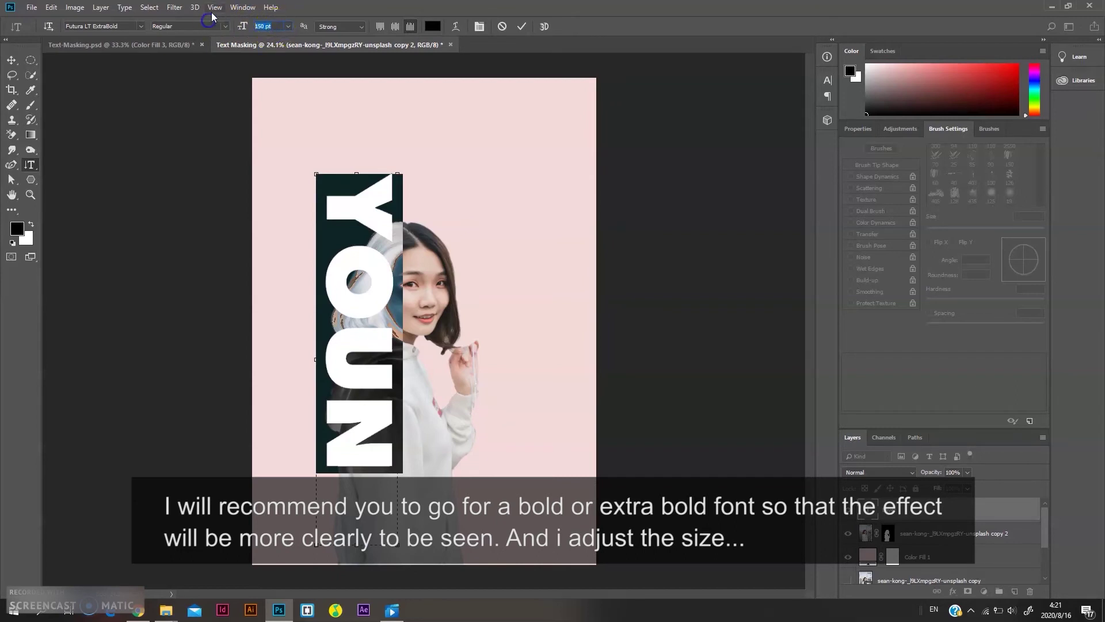
text(120)
key(Return)
Step: Scale the YOUNG text to about 106% and position it over the left edge of the woman's hair and hoodie
click(11, 60)
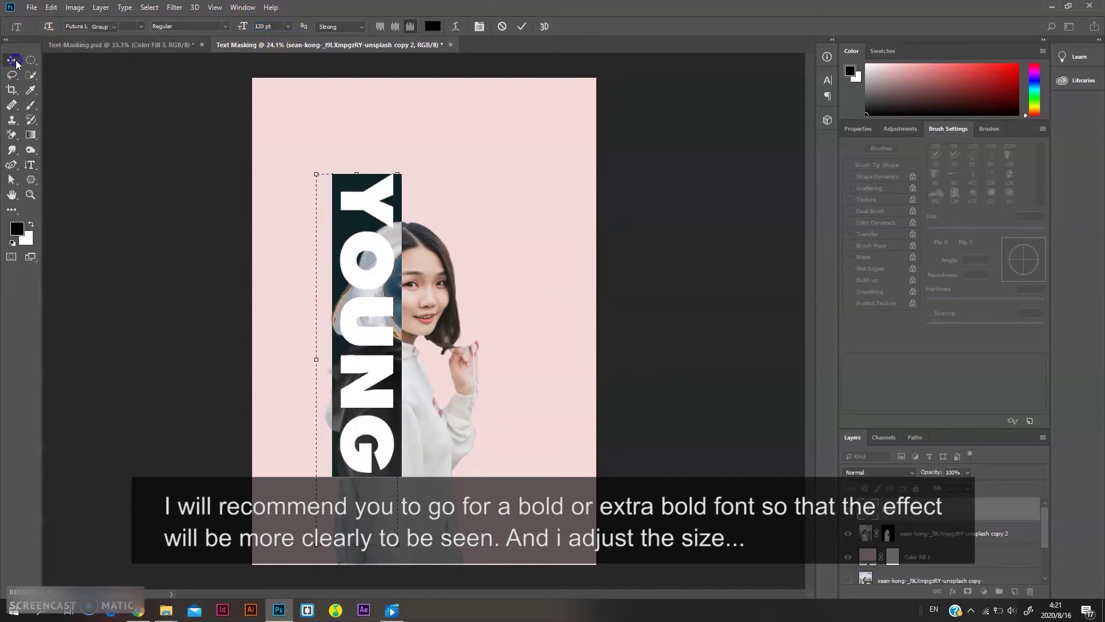
drag(347, 257, 355, 290)
key(ctrl+t)
drag(374, 215, 395, 196)
drag(373, 278, 368, 298)
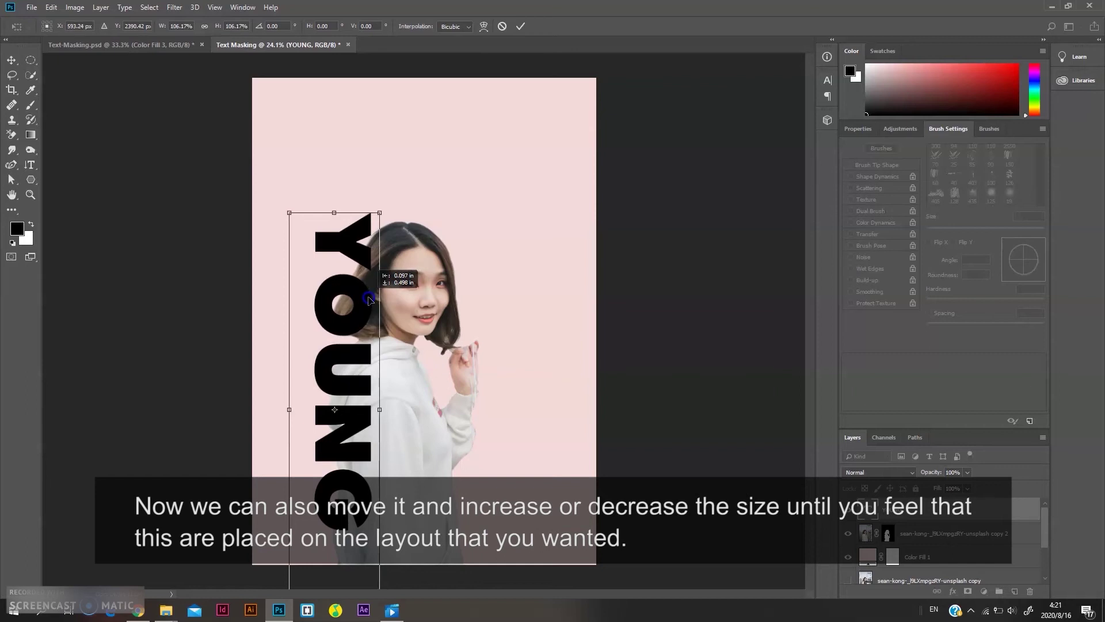
drag(368, 299, 375, 293)
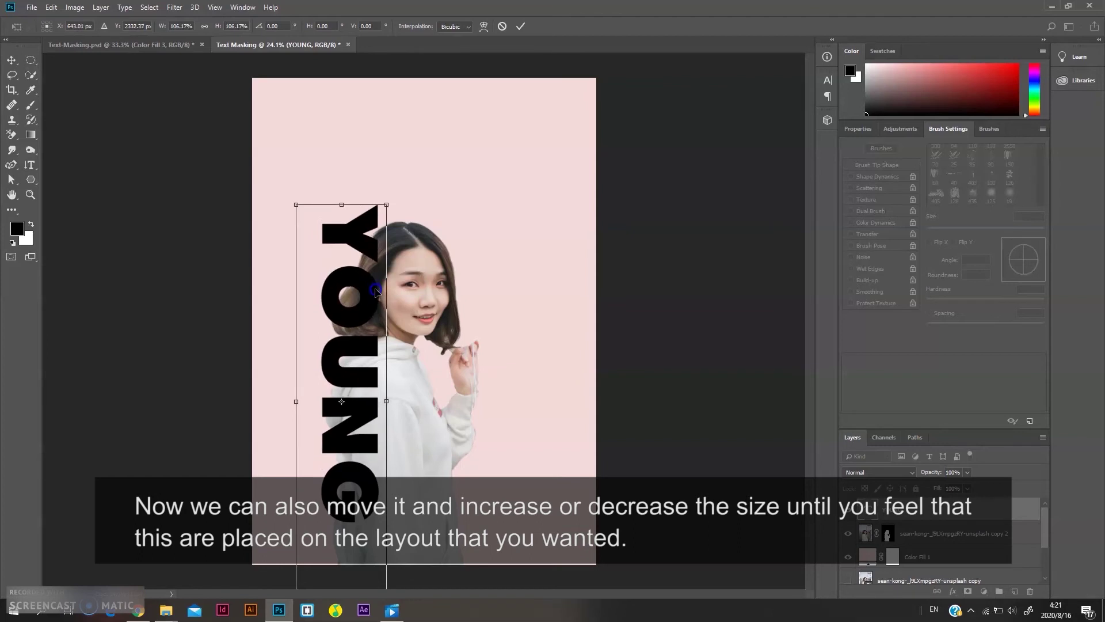
click(519, 26)
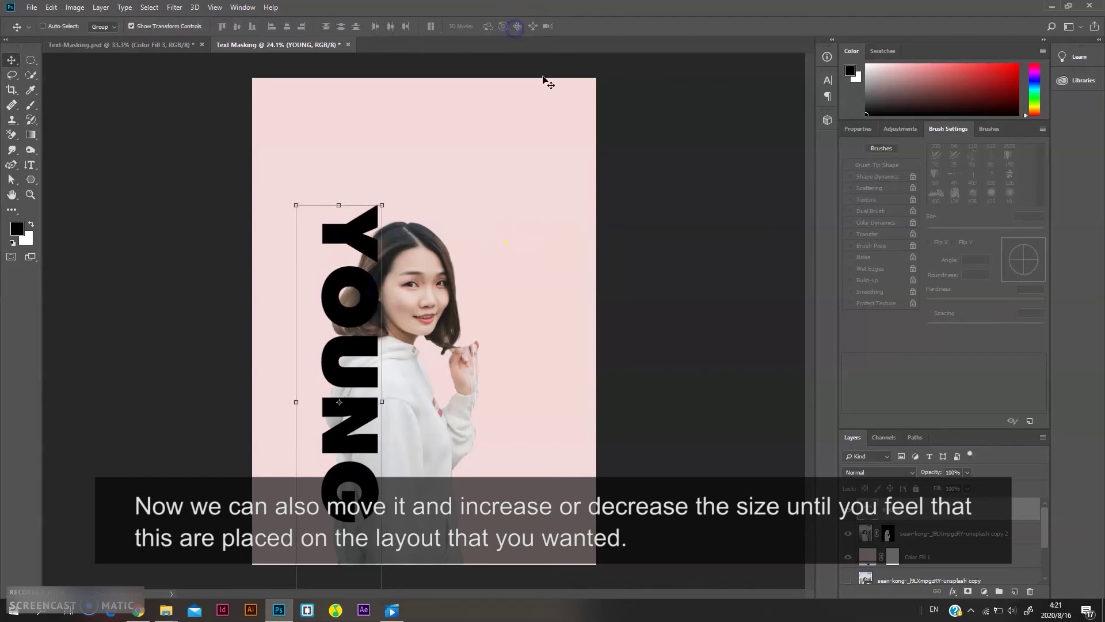
Step: Target the woman cutout's layer mask and load the YOUNG letter shapes as a selection
click(924, 533)
click(888, 535)
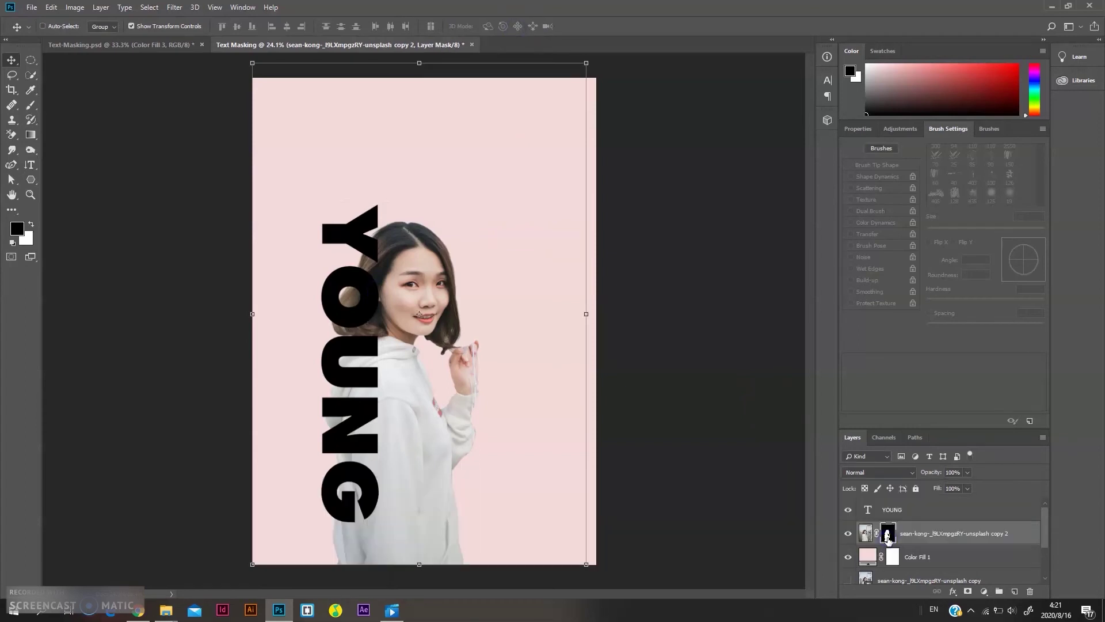
click(889, 535)
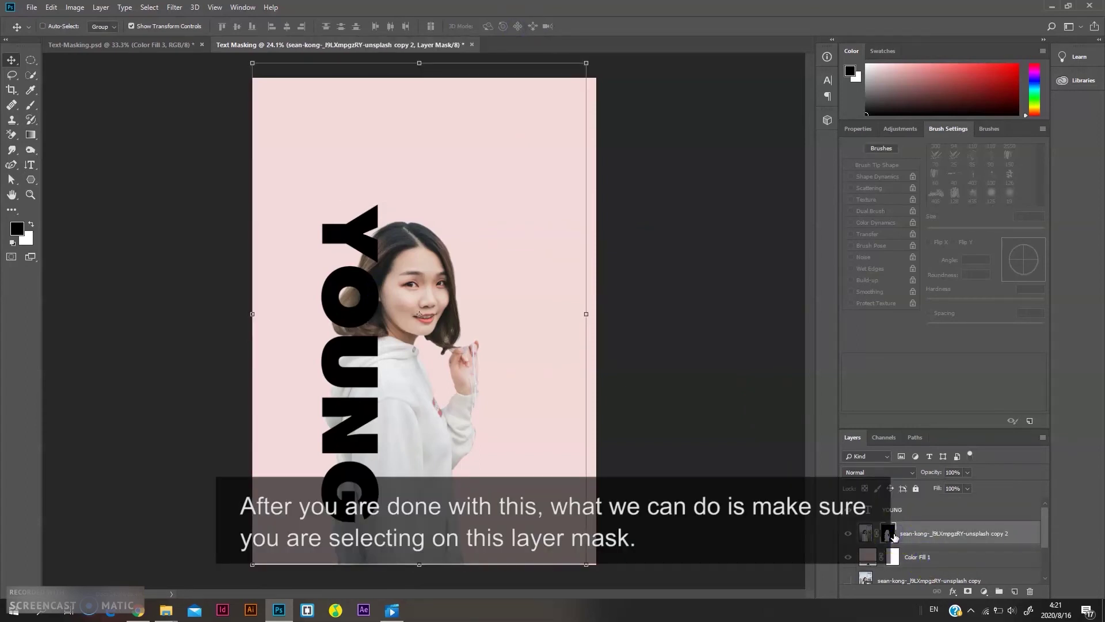
ctrl+click(868, 510)
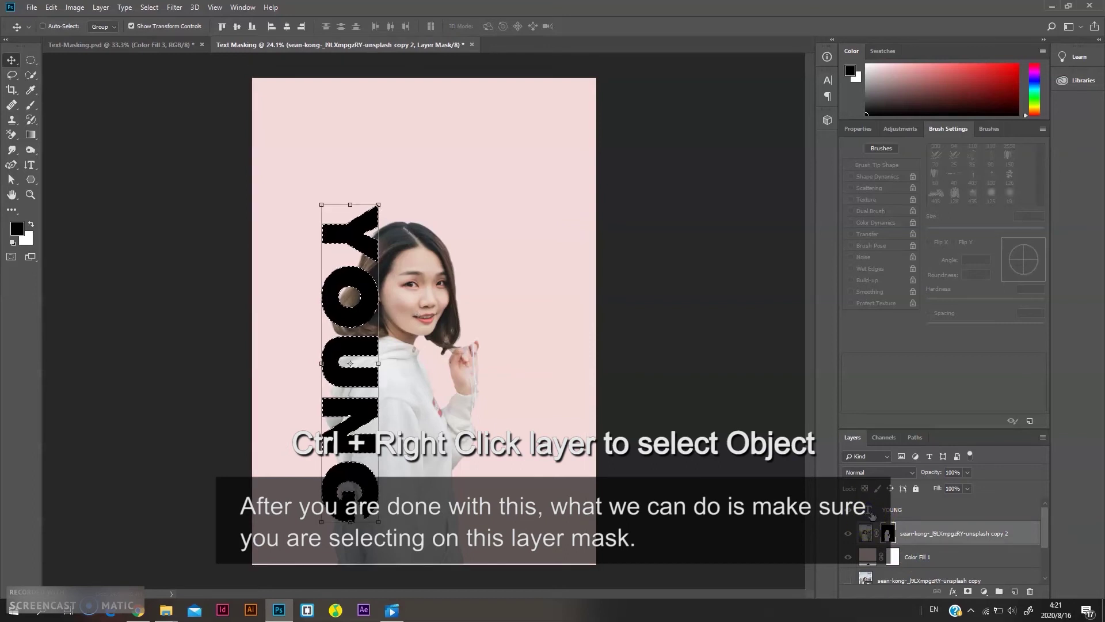
click(420, 100)
Step: Expand the letter selection by 15 pixels and fill it with the black foreground color on the cutout's layer mask
click(148, 8)
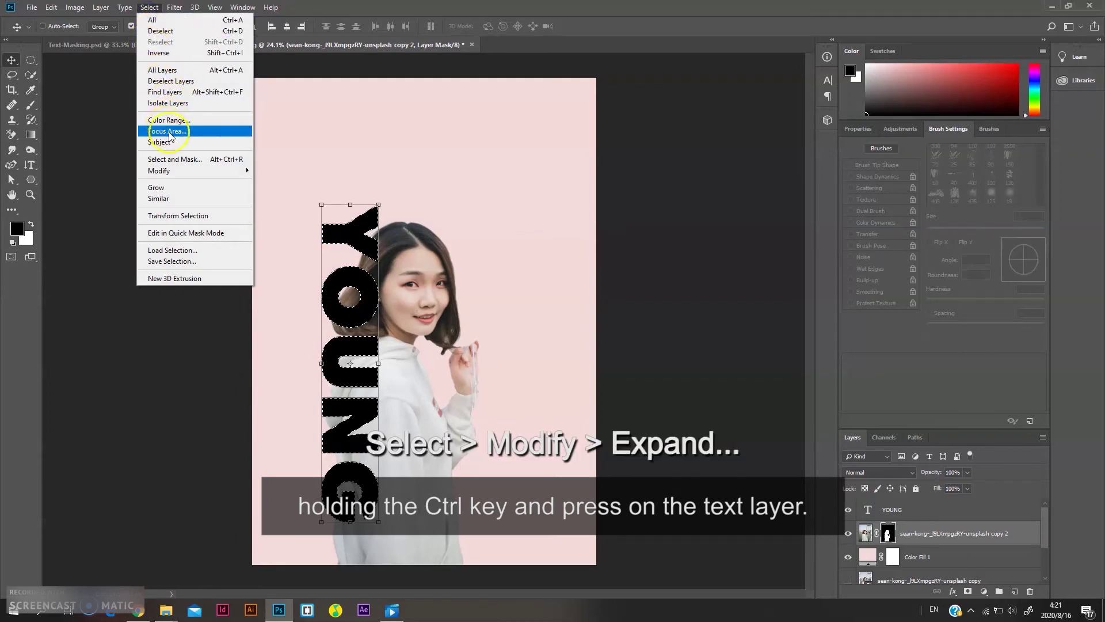
mouse_move(189, 172)
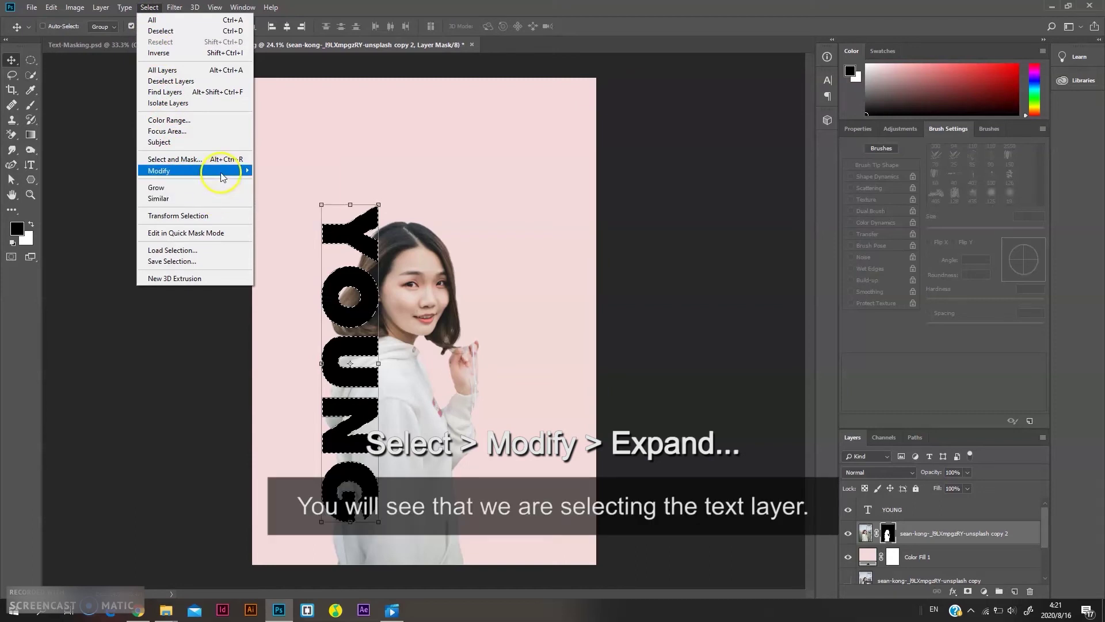
mouse_move(230, 171)
click(275, 192)
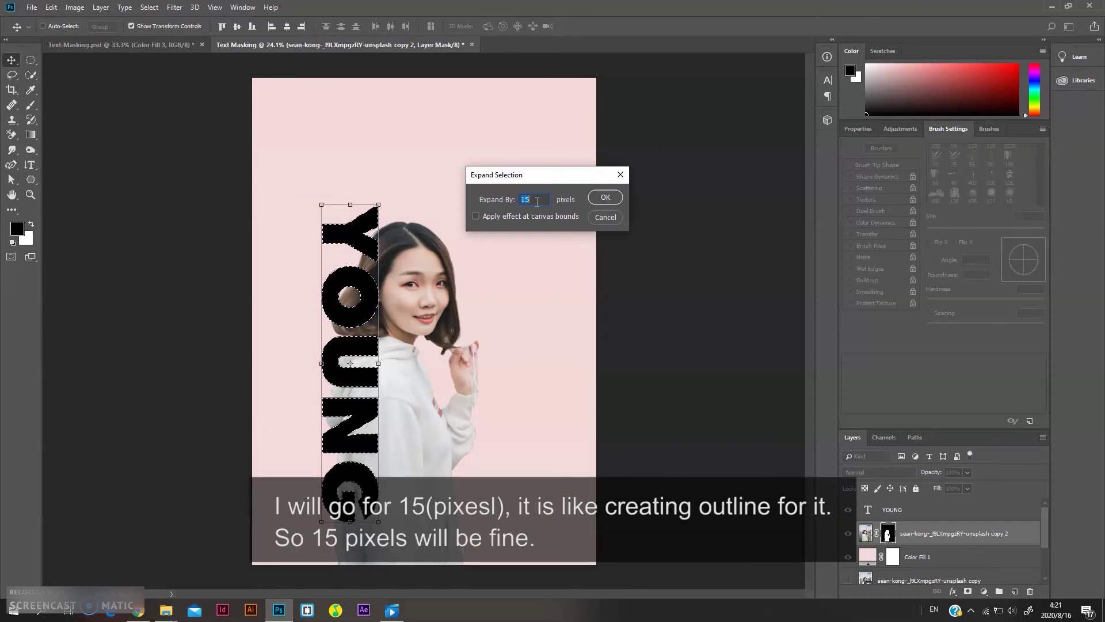
click(607, 197)
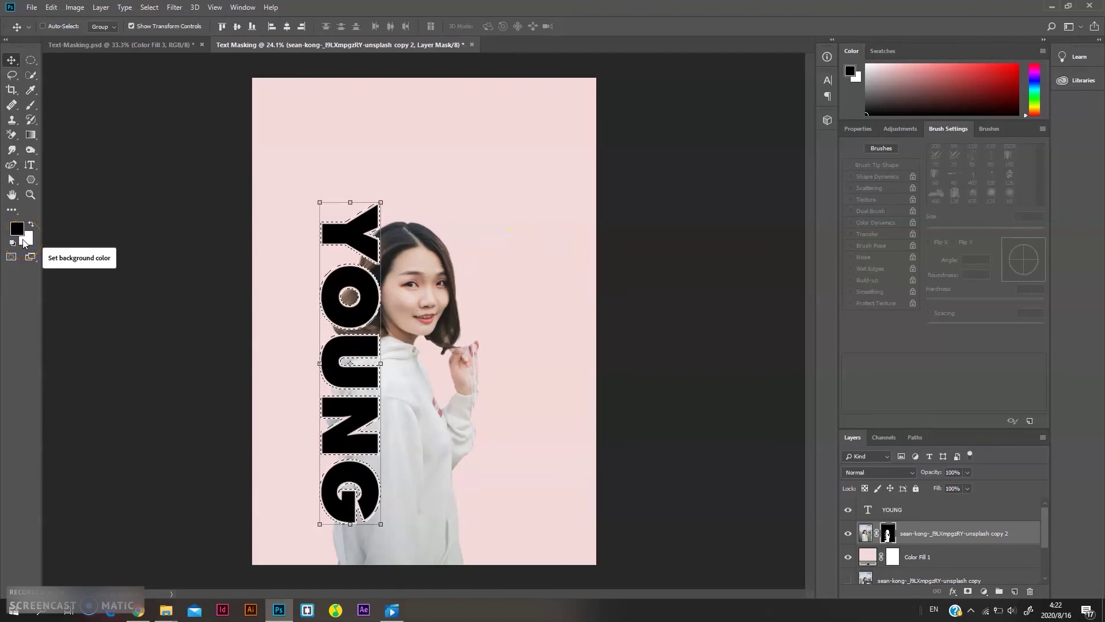
scroll(378, 354, up, 2)
scroll(379, 354, up, 1)
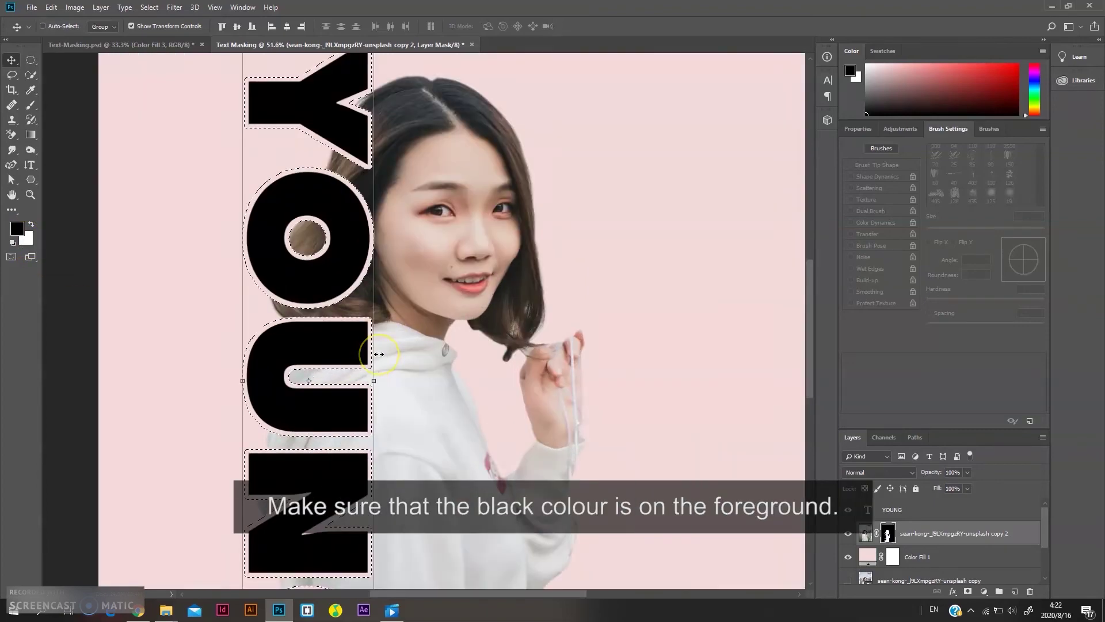
scroll(378, 354, down, 2)
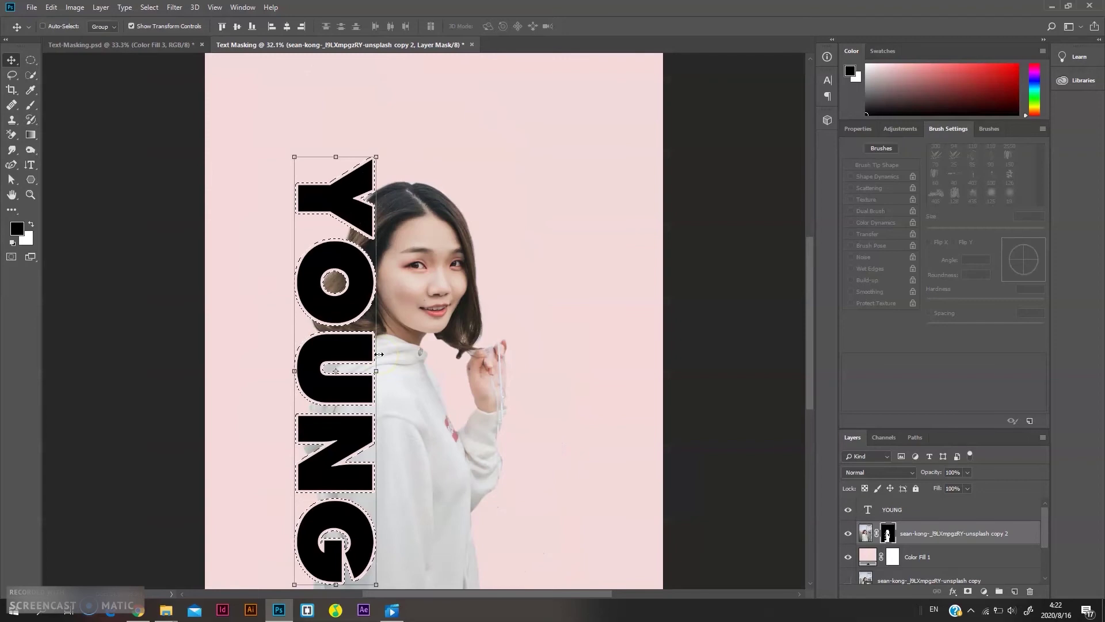
scroll(446, 345, down, 2)
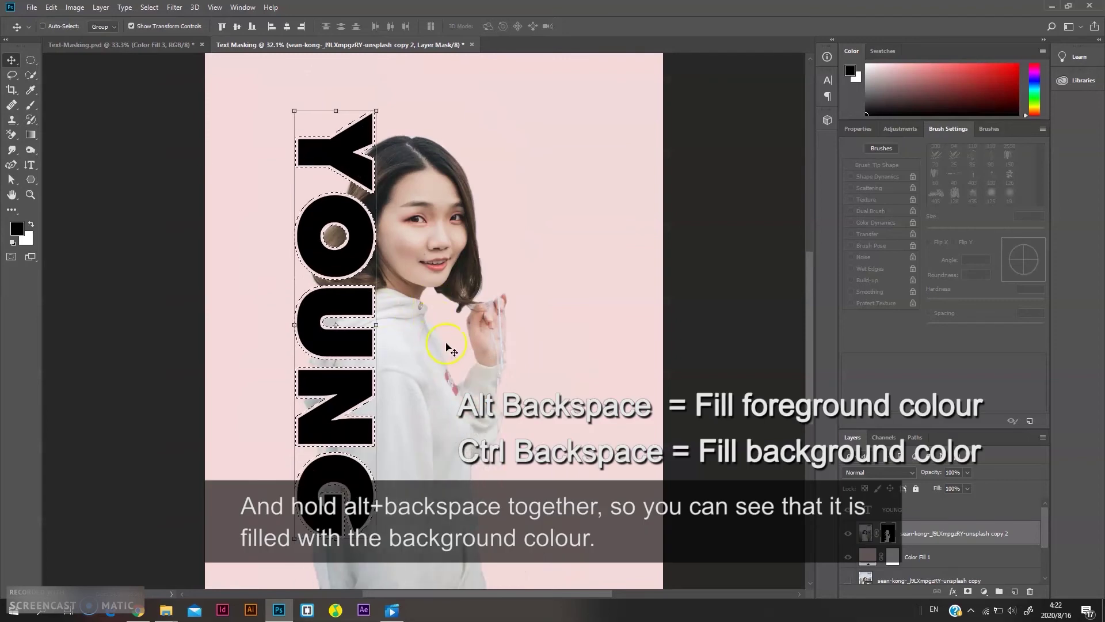
scroll(494, 397, down, 2)
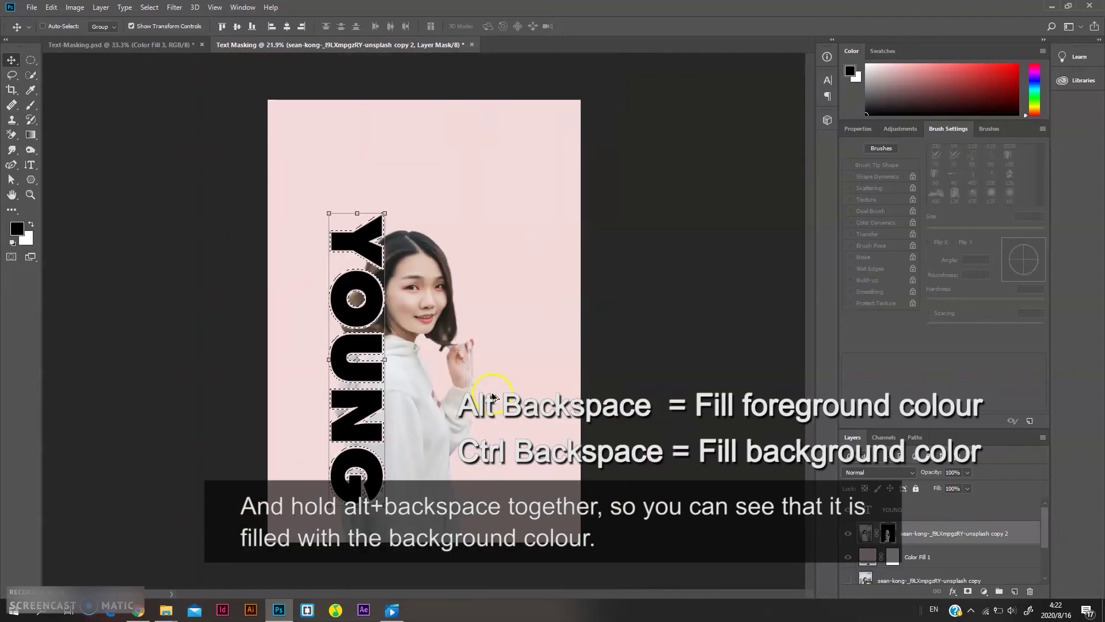
Step: Duplicate the woman cutout layer and place the copy above the YOUNG text layer
click(962, 554)
drag(966, 538, 889, 510)
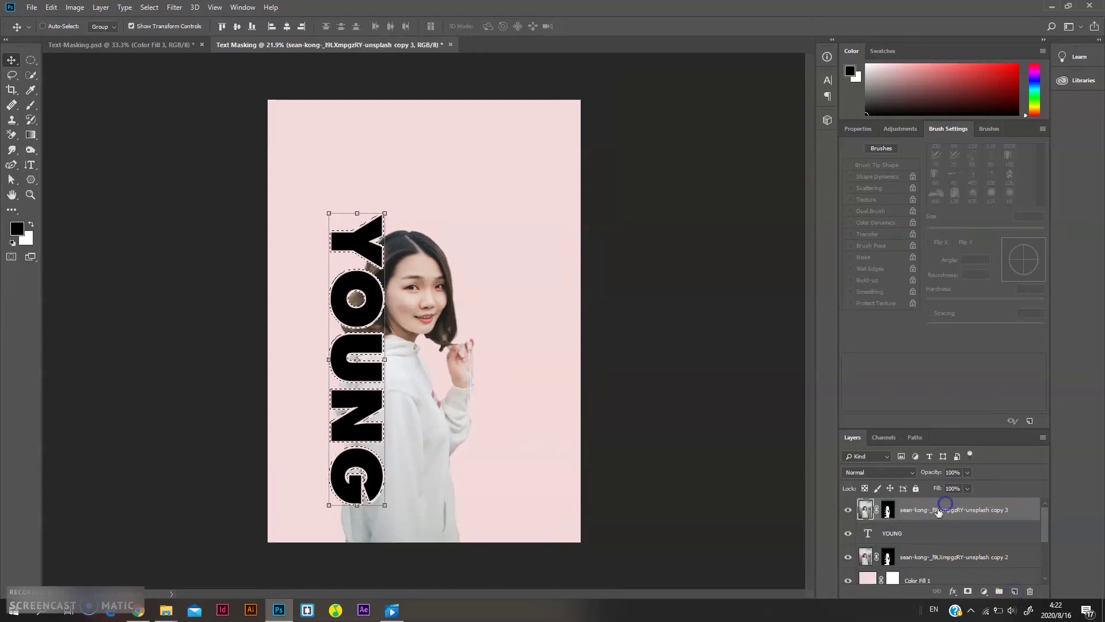
Step: Delete the duplicated photo layer's mask and clip the photo to the YOUNG text with a clipping mask
click(889, 510)
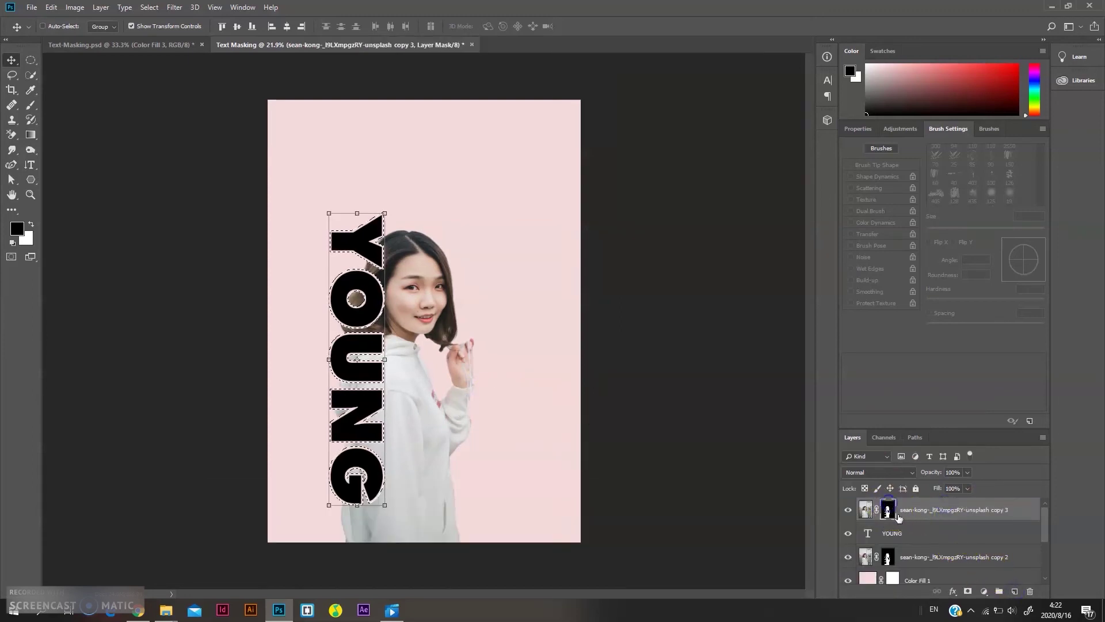
click(1031, 592)
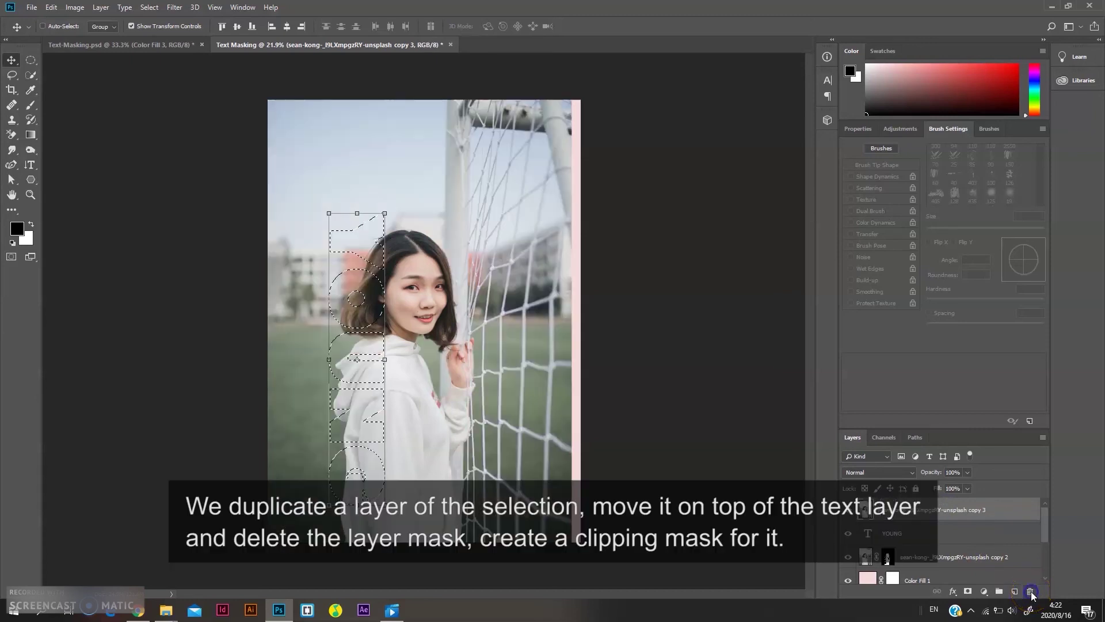
right_click(950, 510)
click(993, 242)
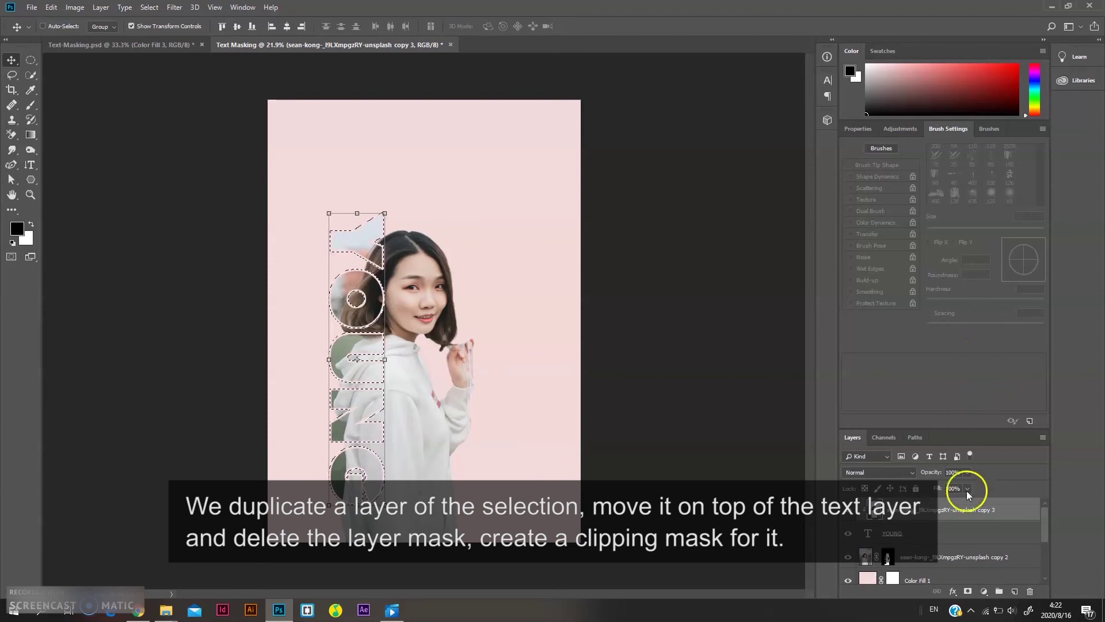
Step: Scale the clipped photo, YOUNG text and woman cutout layers together to about 107% and reposition them slightly down and left
shift+click(967, 557)
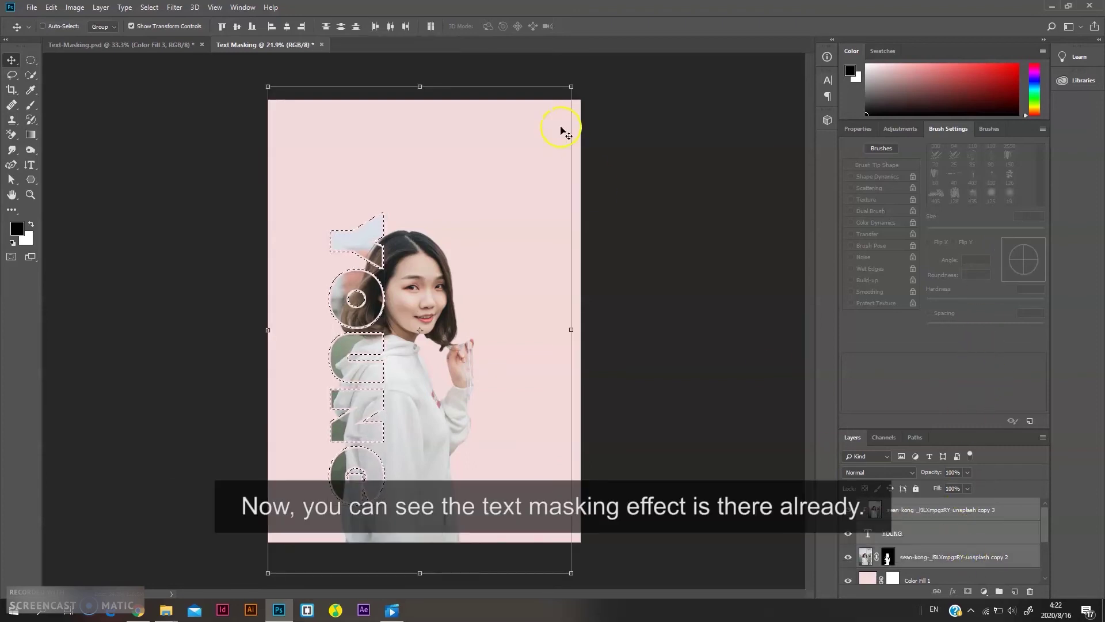
drag(571, 85, 595, 48)
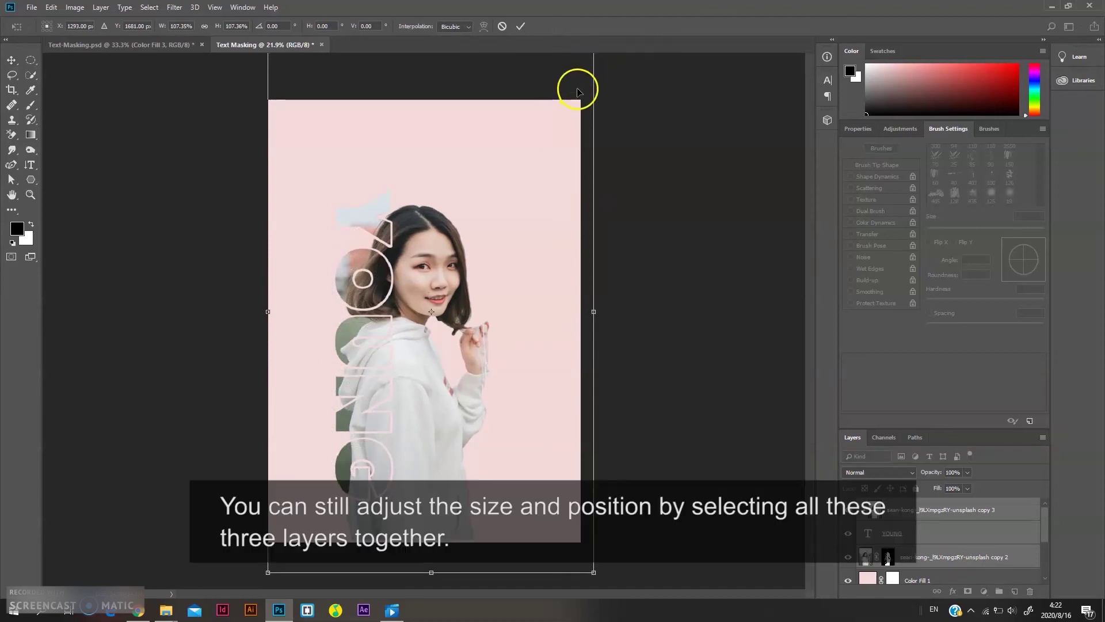
scroll(530, 246, down, 4)
drag(436, 282, 427, 288)
click(520, 26)
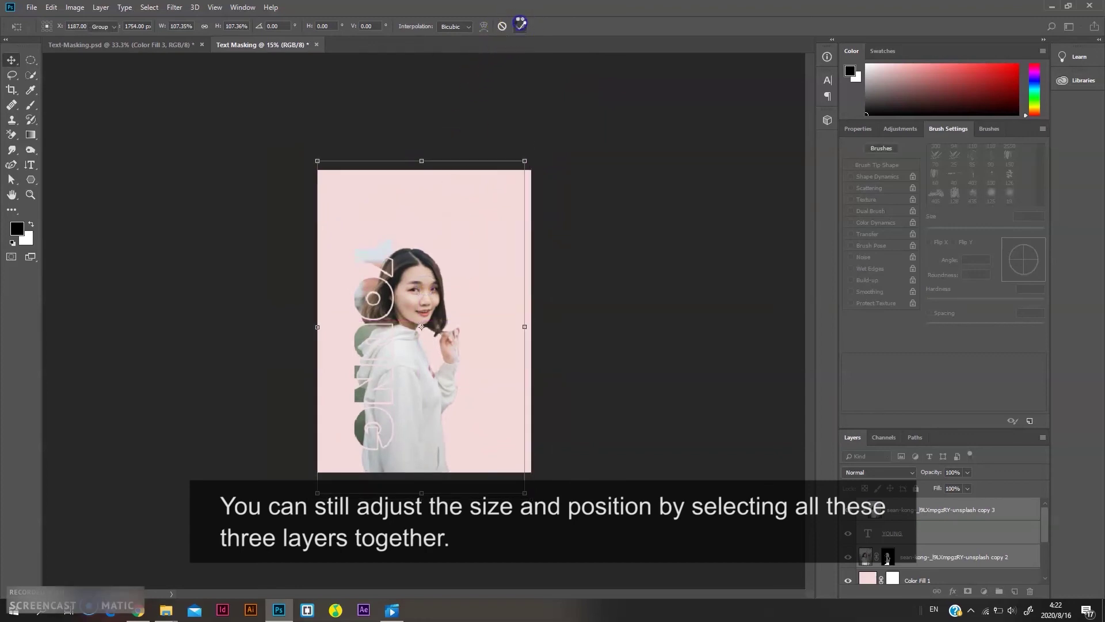
Step: Change the poster's pink background fill to pale green #eef9de
double_click(867, 578)
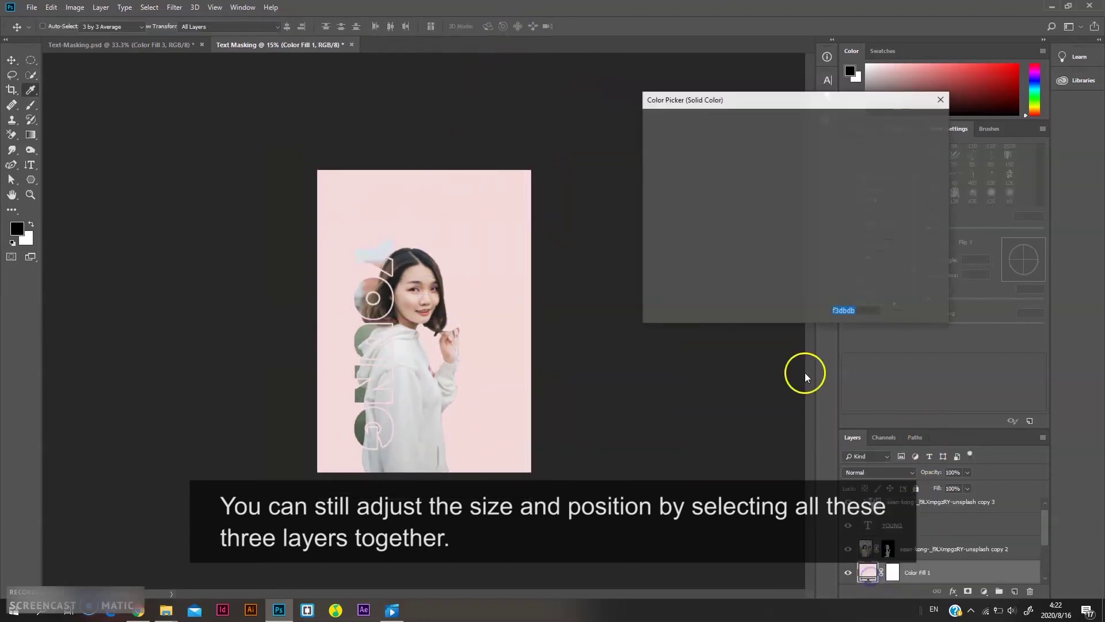
drag(810, 265, 806, 247)
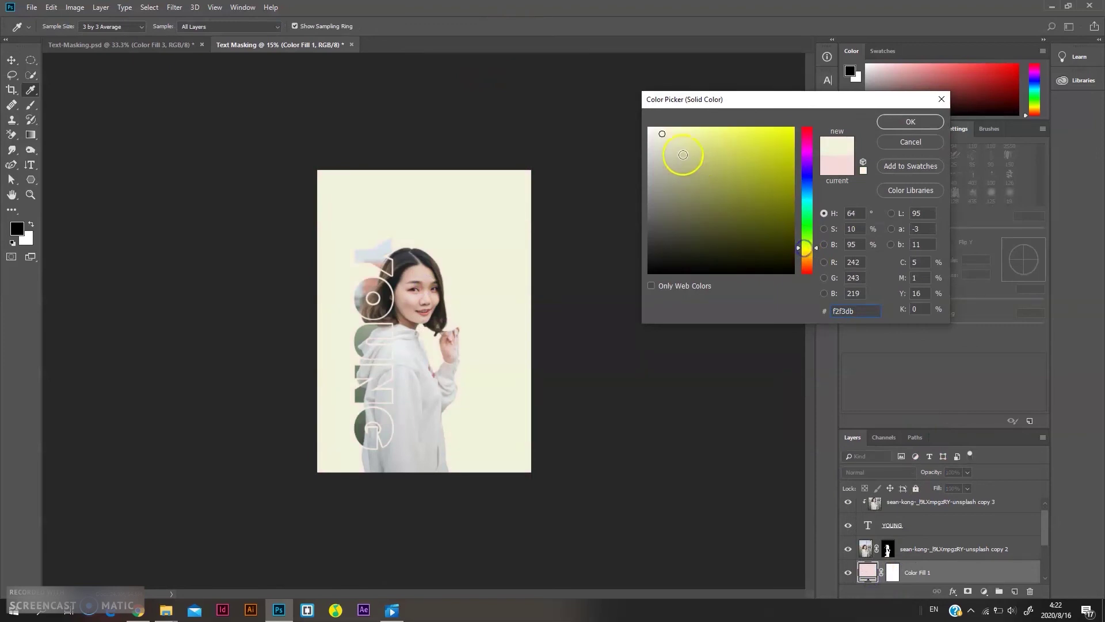
click(671, 130)
drag(671, 129, 664, 132)
click(808, 240)
click(664, 131)
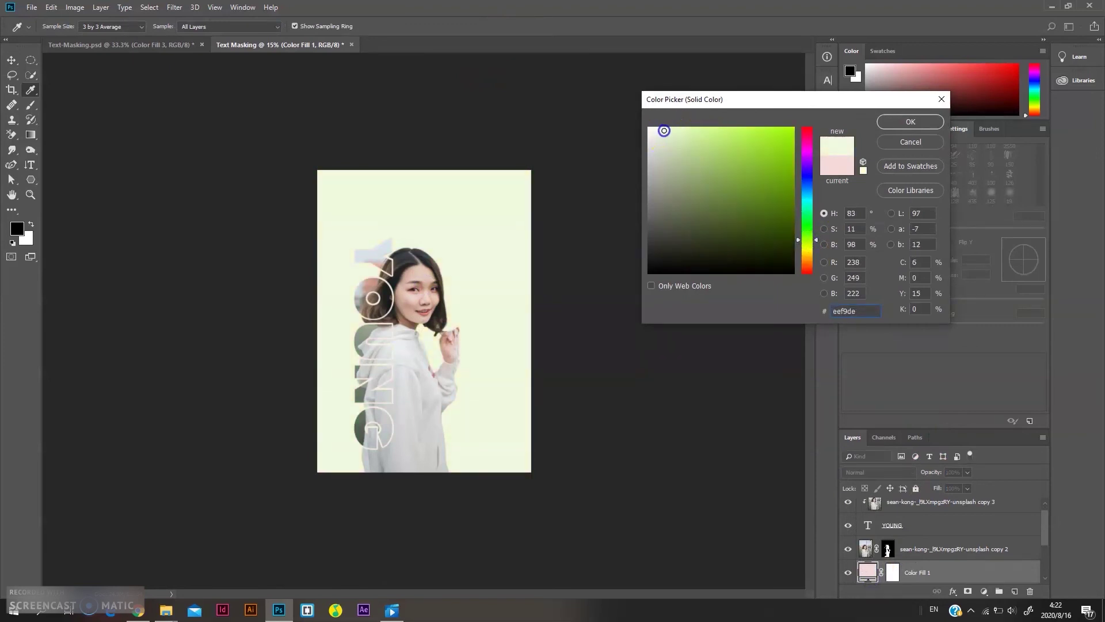
click(910, 122)
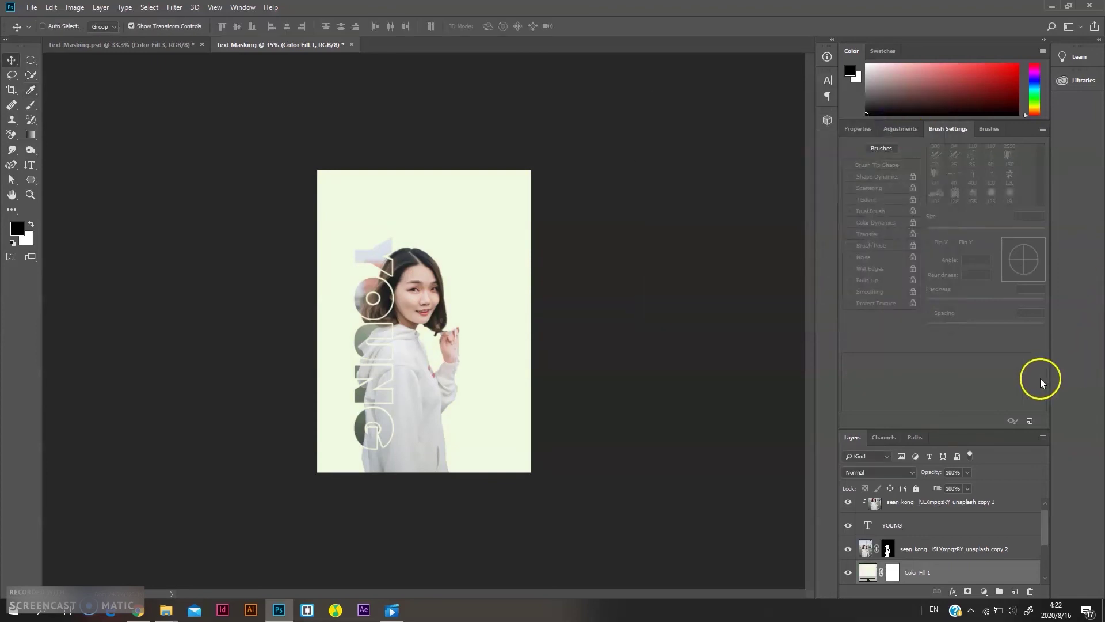
Step: Add a horizontal paragraph text box above the woman's head and paste the Franz Kafka quote about youth into it, just above the cutout layer
scroll(955, 523, up, 1)
click(964, 511)
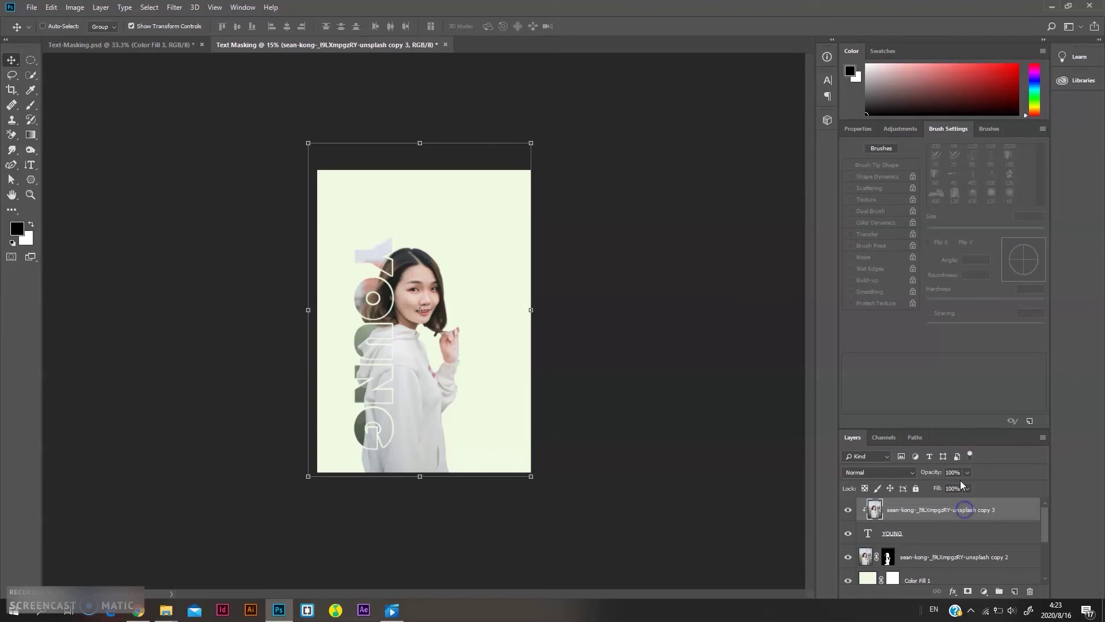
click(931, 533)
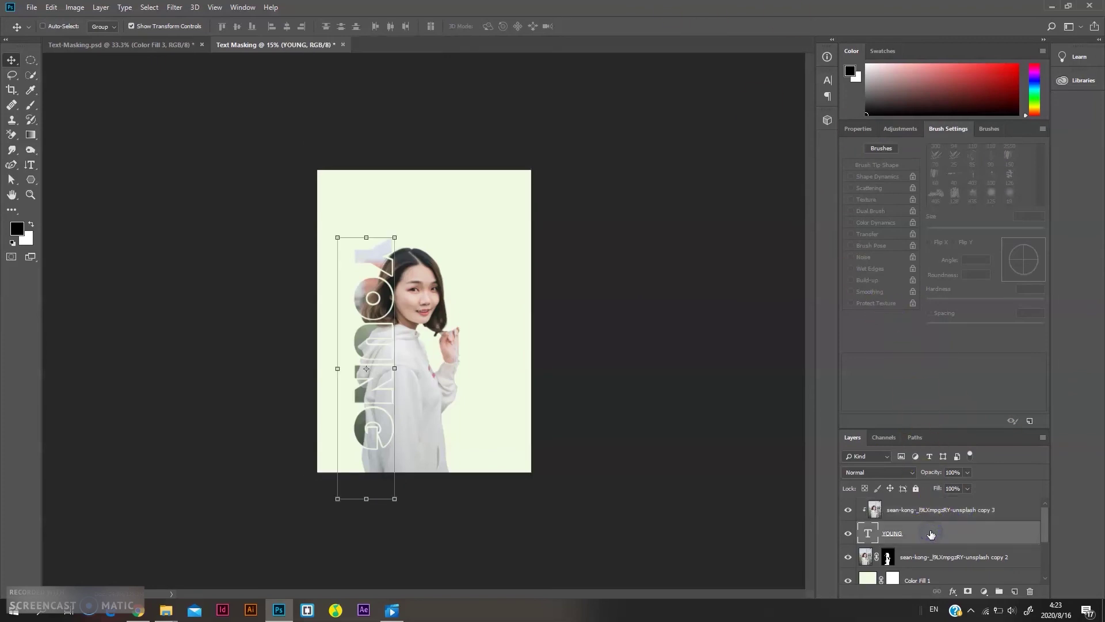
click(932, 558)
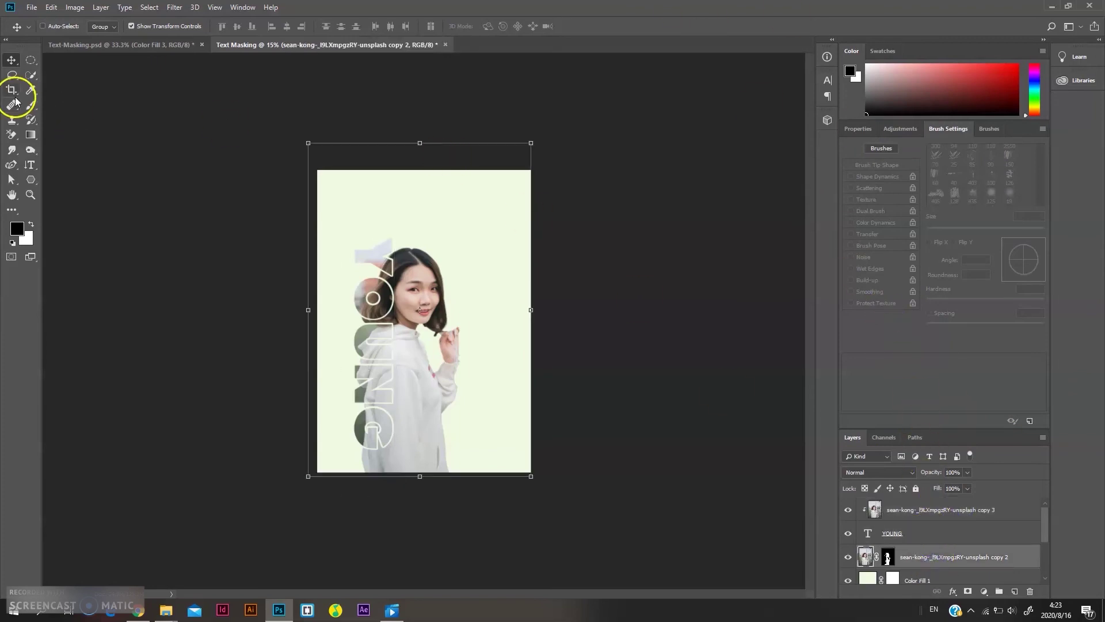
right_click(29, 165)
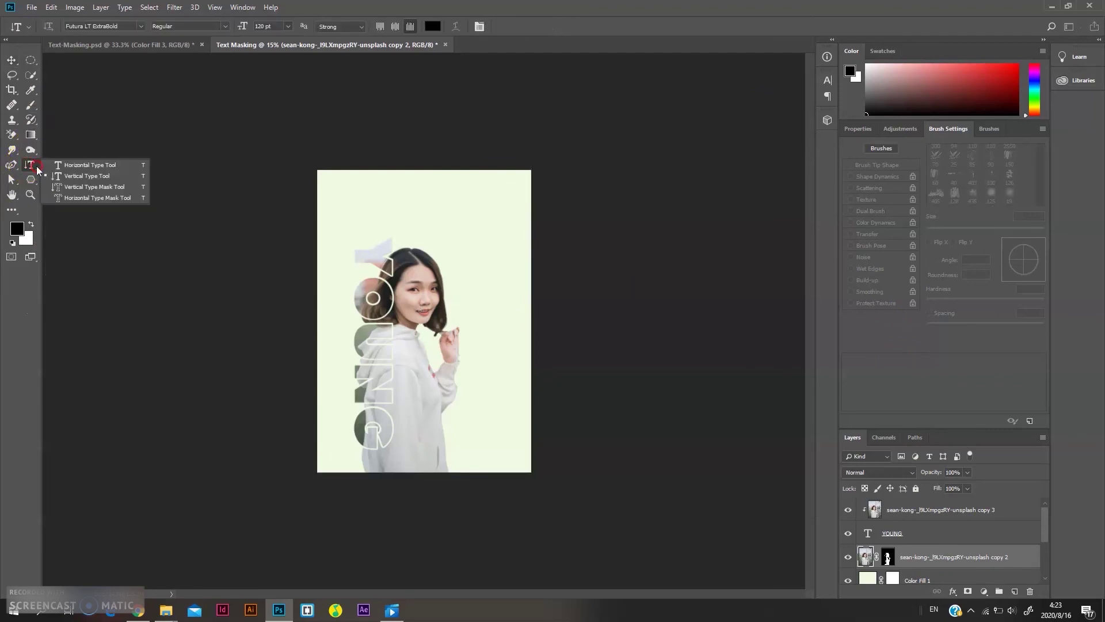
click(66, 165)
drag(373, 182, 522, 236)
key(ctrl+v)
key(ctrl+0)
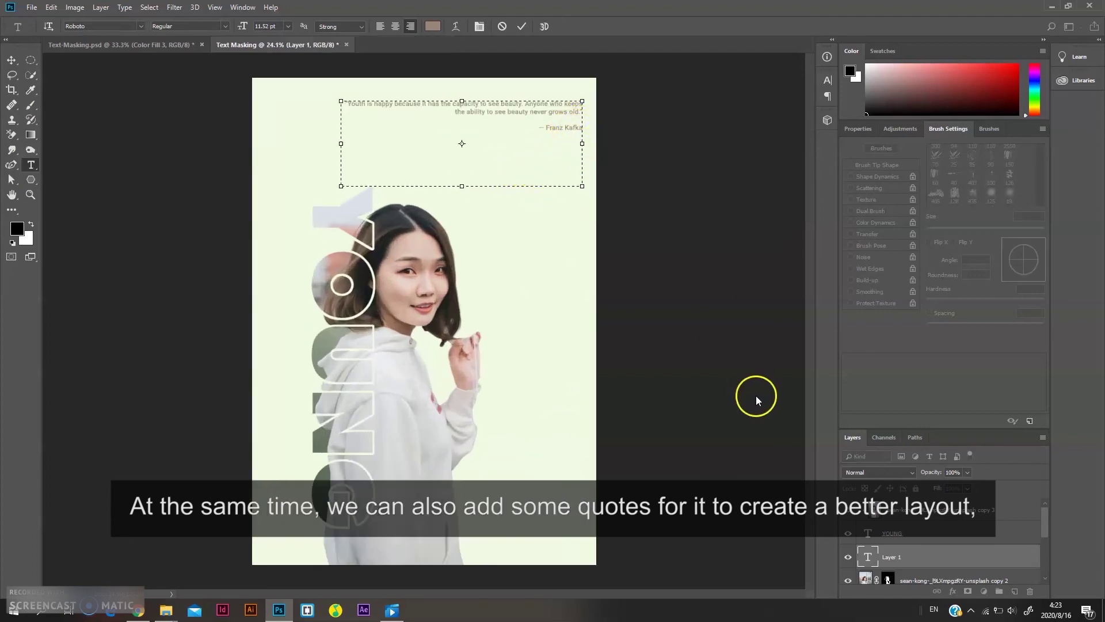
Step: Set the entire quote text to color #99826d and a font size of 20 pt
double_click(874, 555)
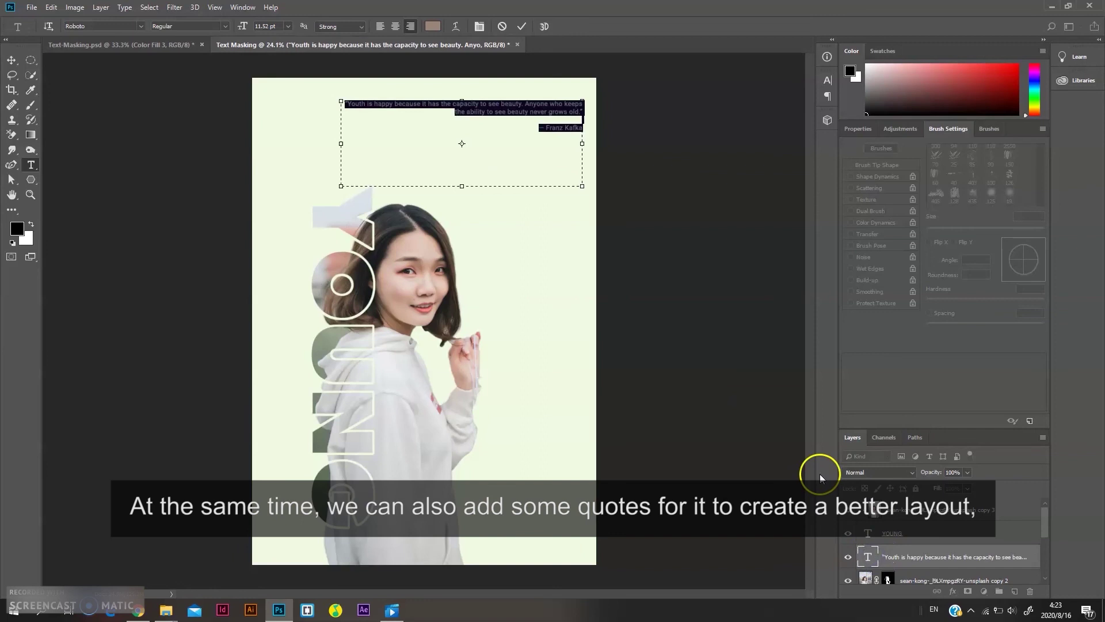
click(288, 26)
click(278, 122)
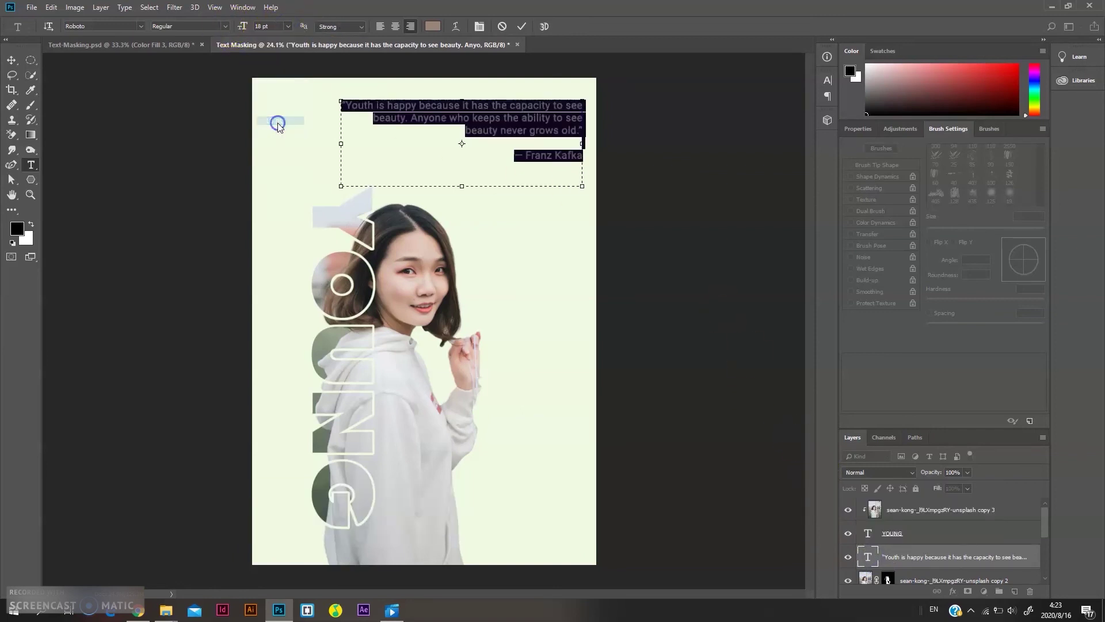
click(290, 27)
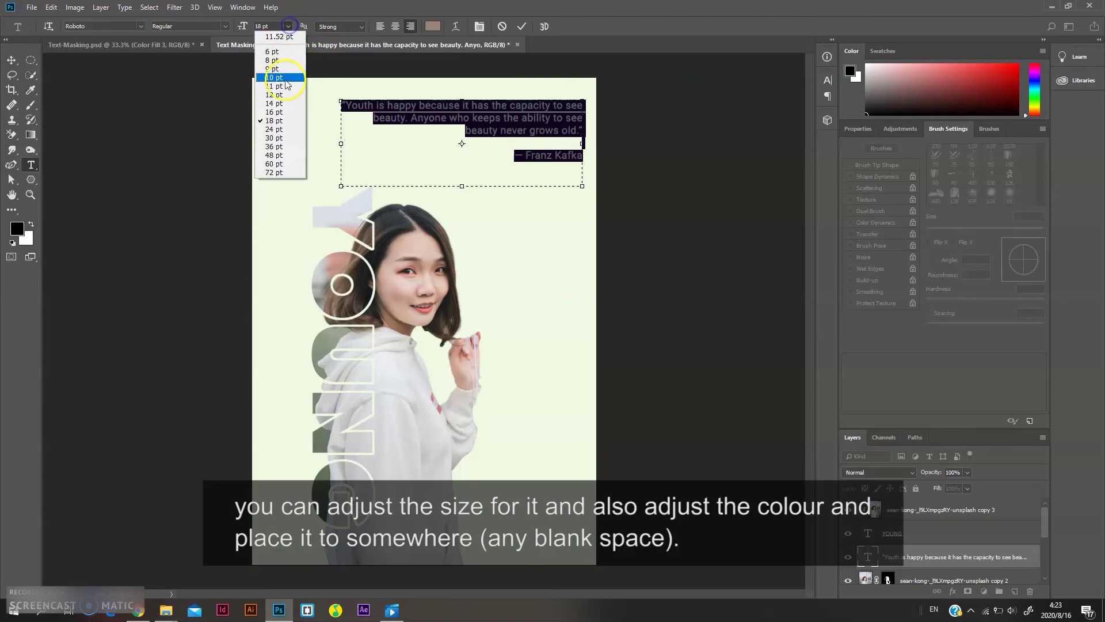
click(279, 130)
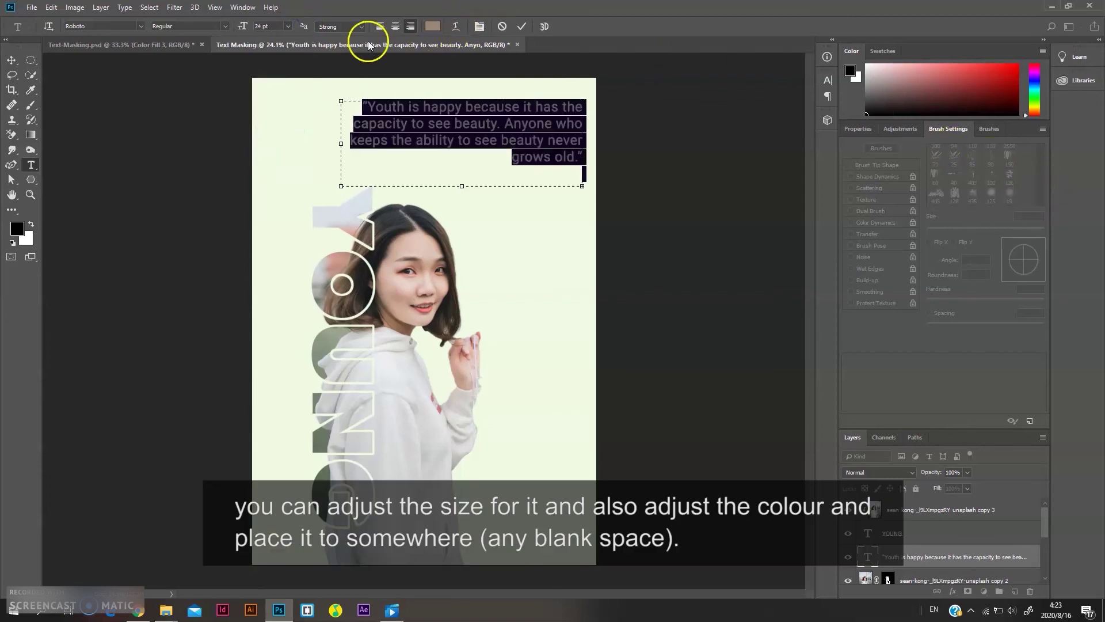
click(433, 26)
click(691, 186)
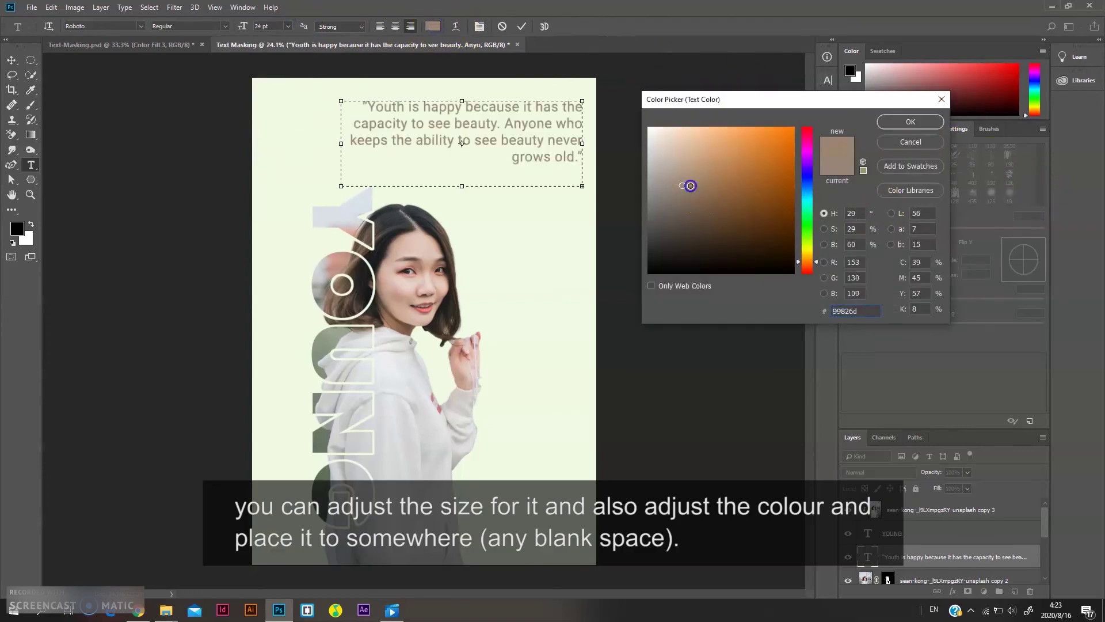
click(889, 120)
click(259, 24)
text(20)
key(Return)
Step: Move the quote text block about 0.24 in left and 0.21 in down, away from the poster's edges
click(11, 60)
drag(519, 117, 509, 128)
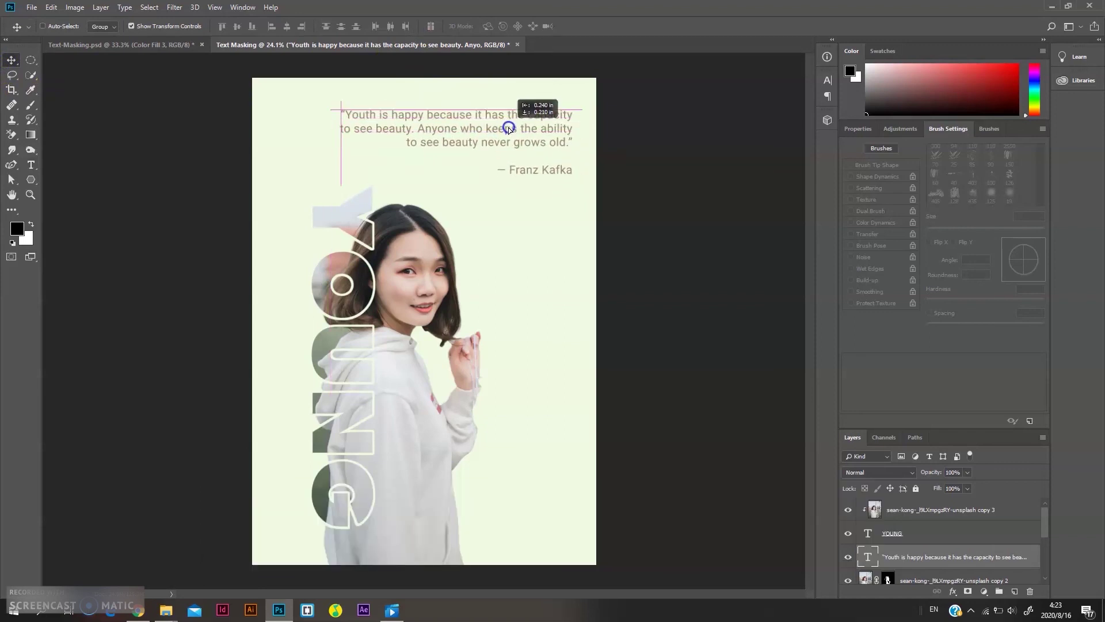
drag(509, 129, 509, 129)
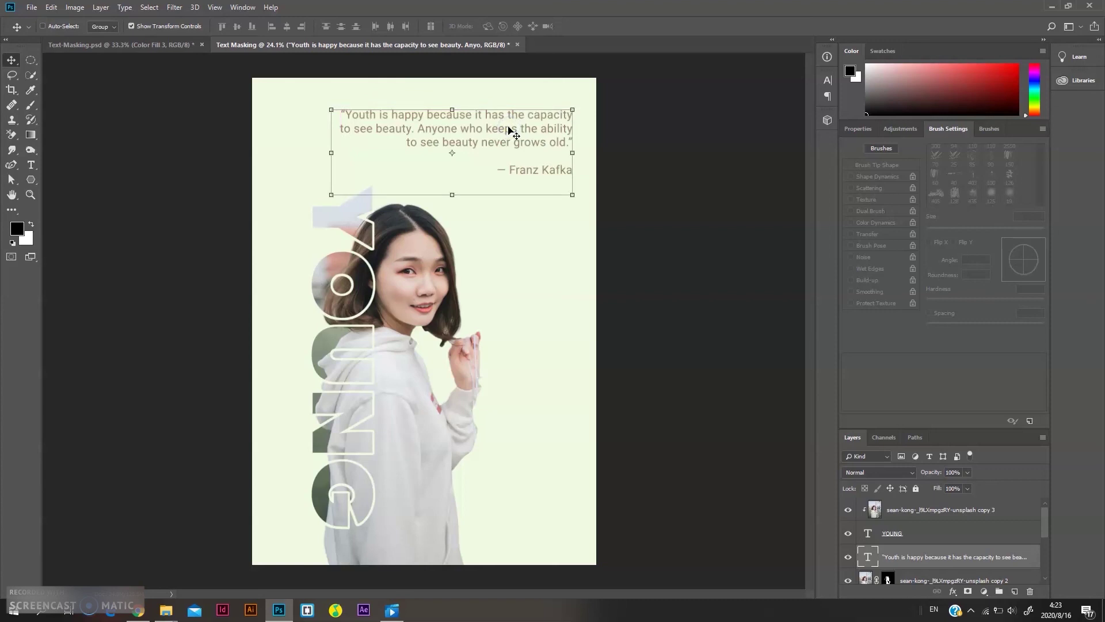
click(941, 510)
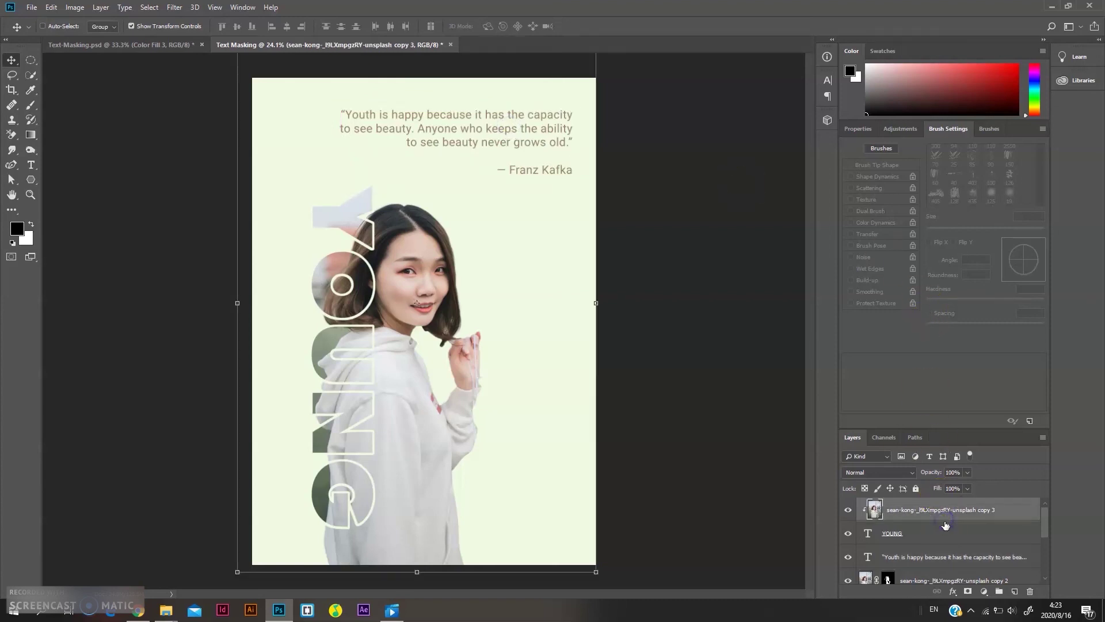
scroll(943, 544, down, 3)
click(943, 550)
scroll(943, 544, up, 3)
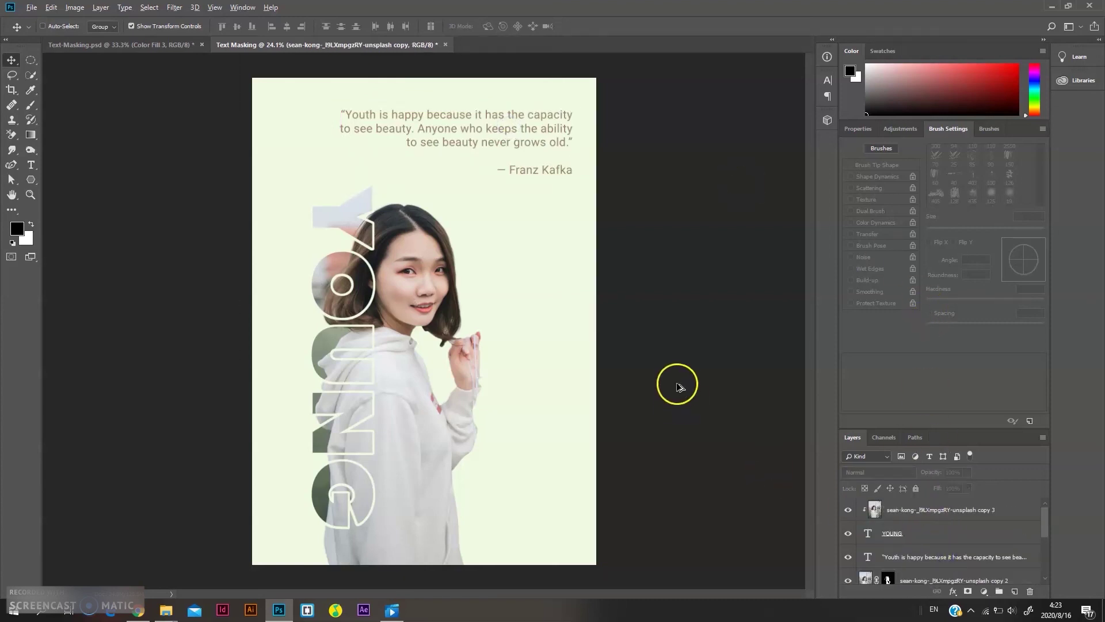
key(ctrl+minus)
scroll(678, 387, down, 1)
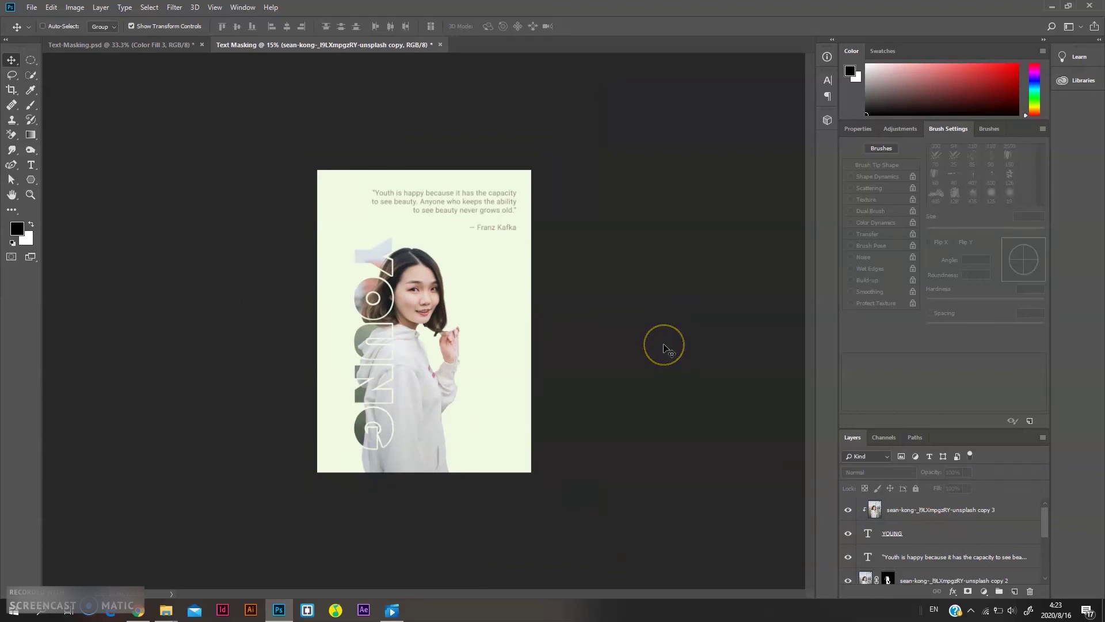
Step: Save the poster as a Photoshop file named TextMasking in the Color Correction folder
click(38, 10)
click(59, 128)
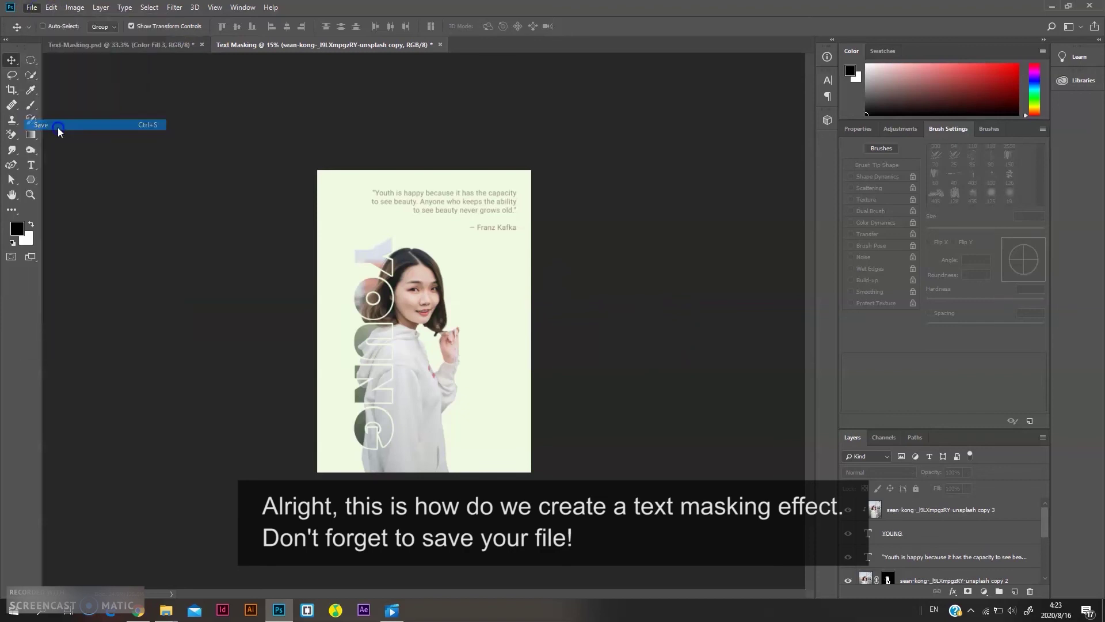
text(TextMasking)
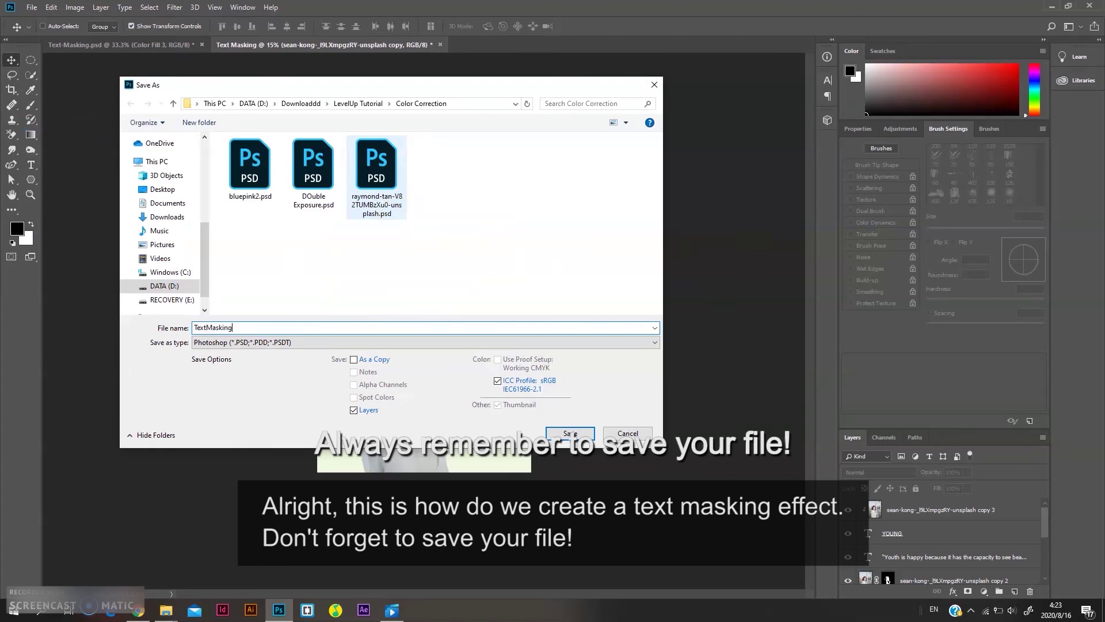
click(571, 434)
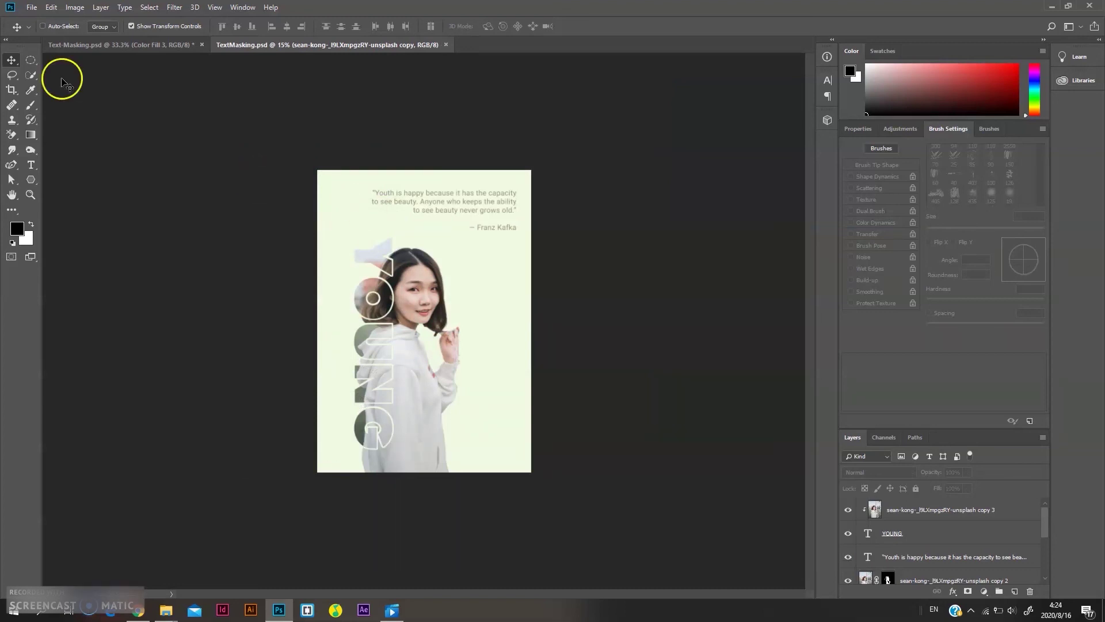
Step: Export the finished poster as a JPG image at its full size of 2480 x 3508 px
click(31, 8)
mouse_move(153, 164)
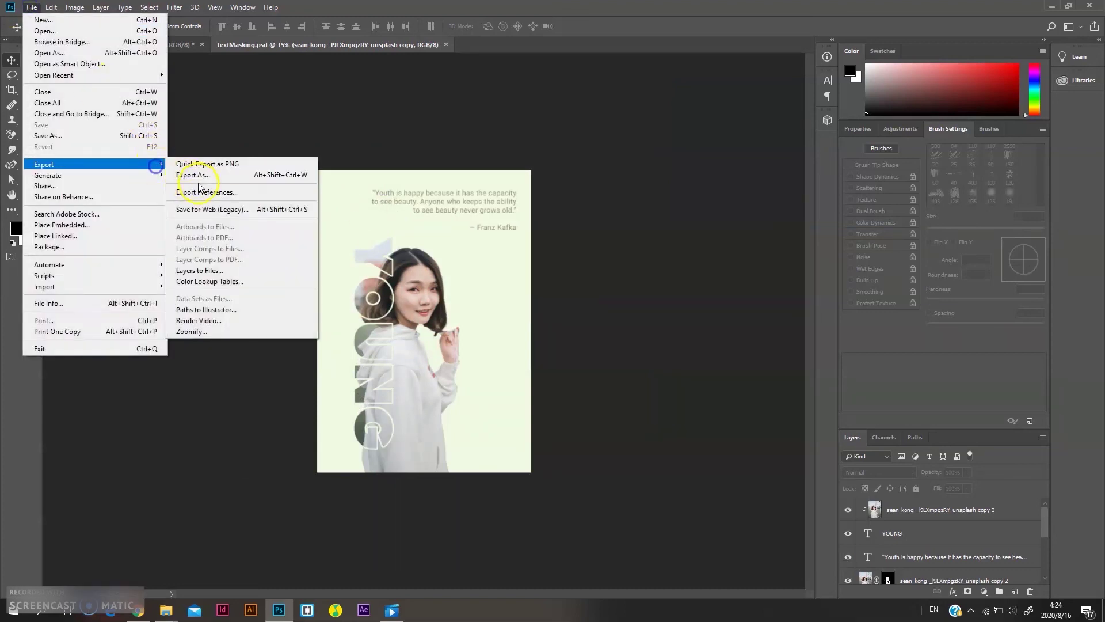
click(200, 176)
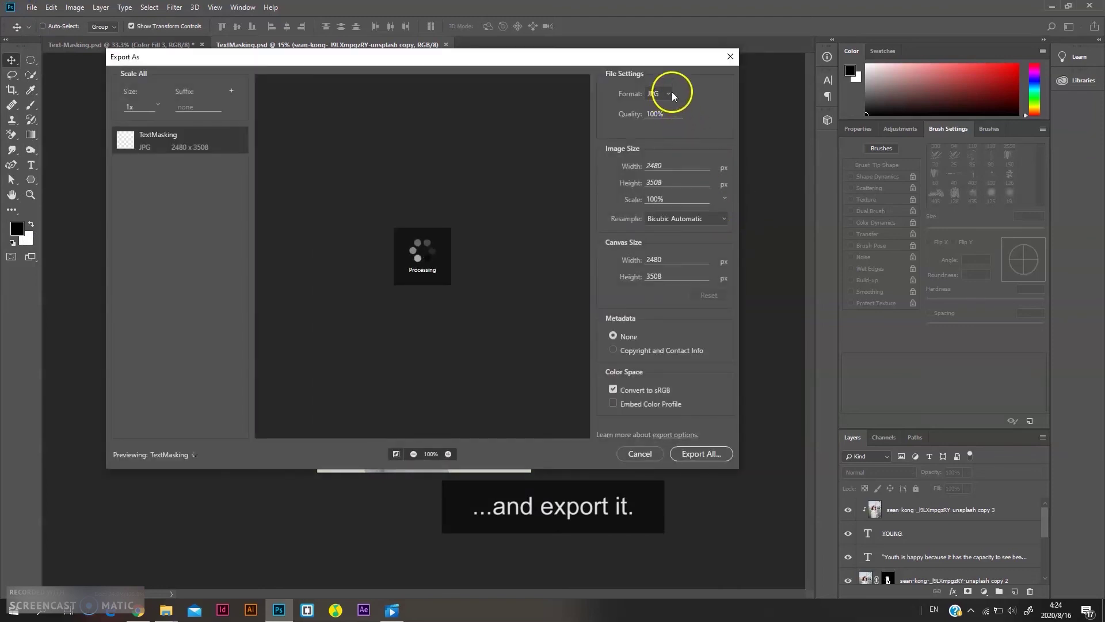
click(672, 92)
click(665, 107)
click(662, 94)
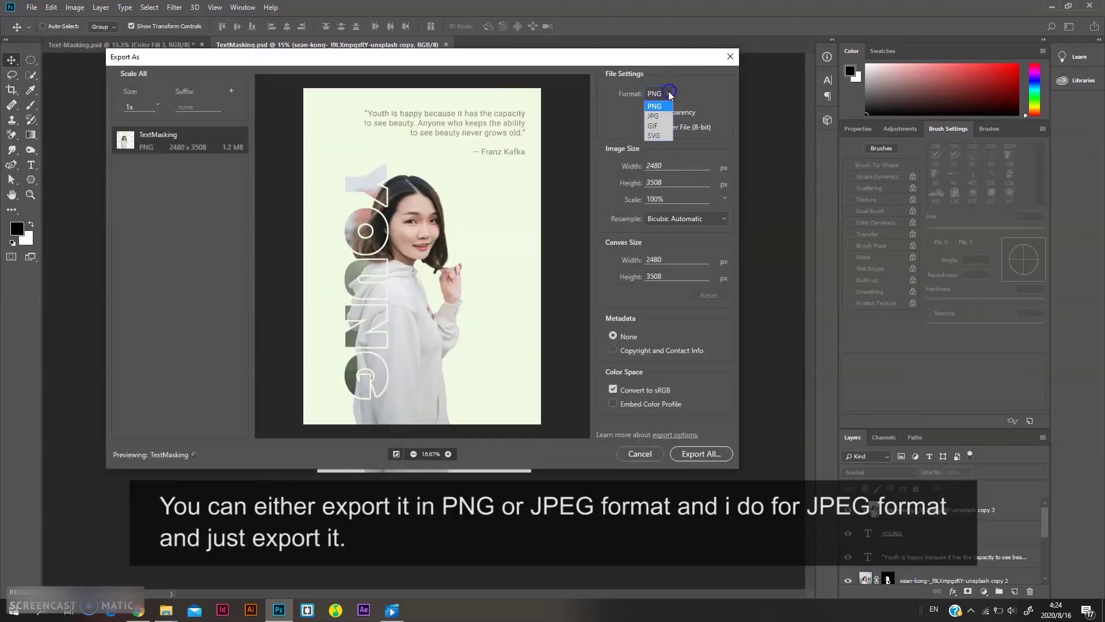
click(654, 116)
click(689, 456)
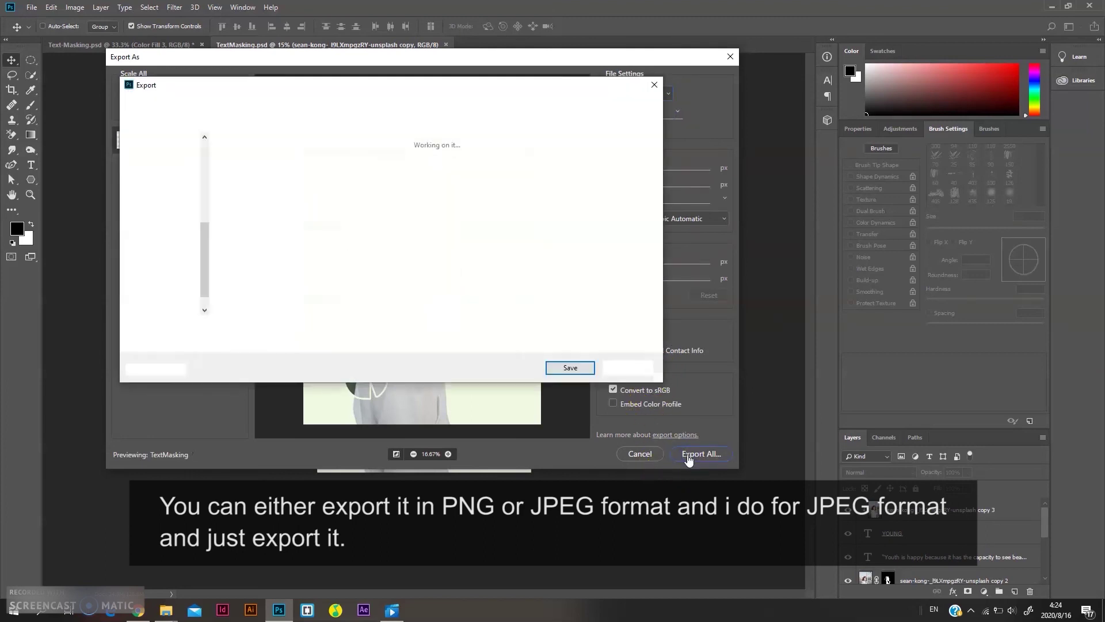
click(578, 366)
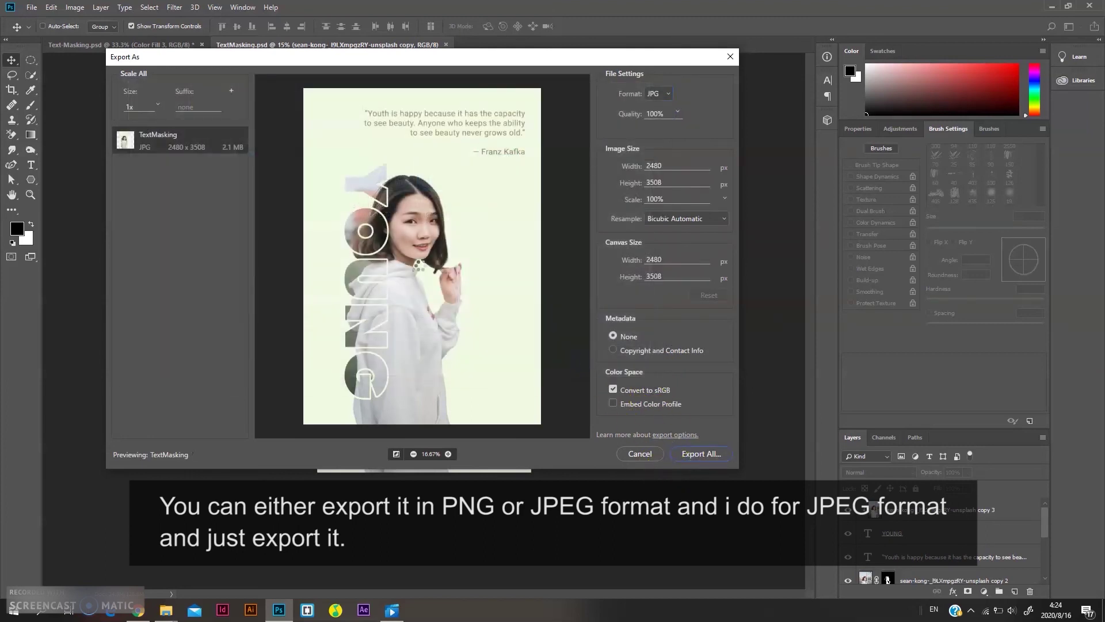